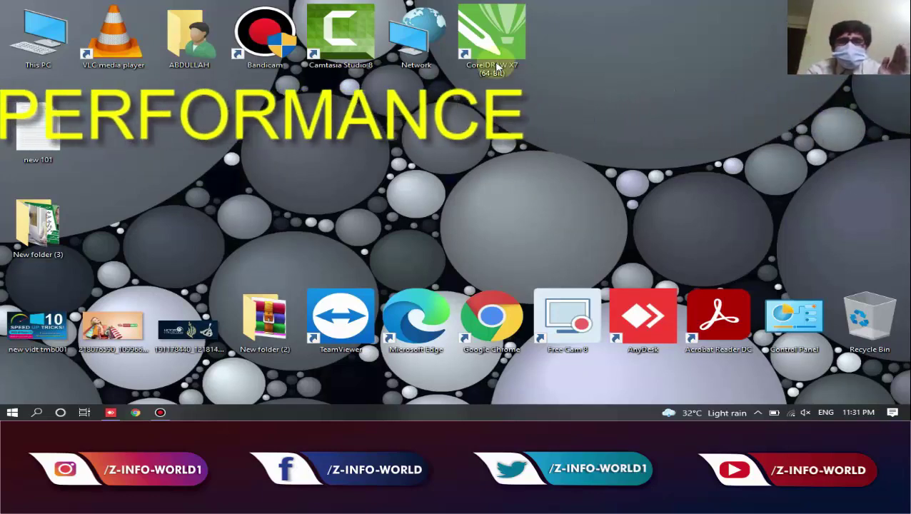
Step: Move the CorelDRAW X7 and Camtasia Studio 8 desktop shortcuts one row lower
left_click_drag(498, 66, 497, 159)
left_click_drag(356, 50, 341, 130)
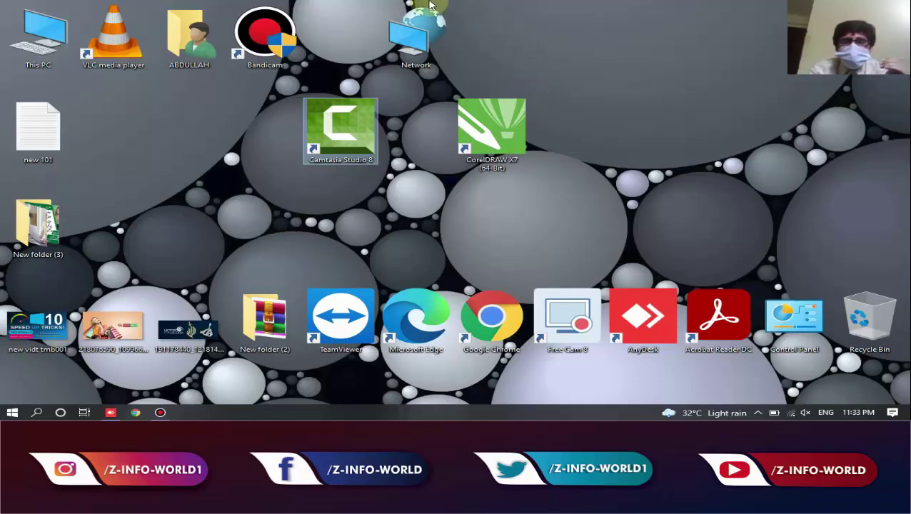
mouse_move(429, 5)
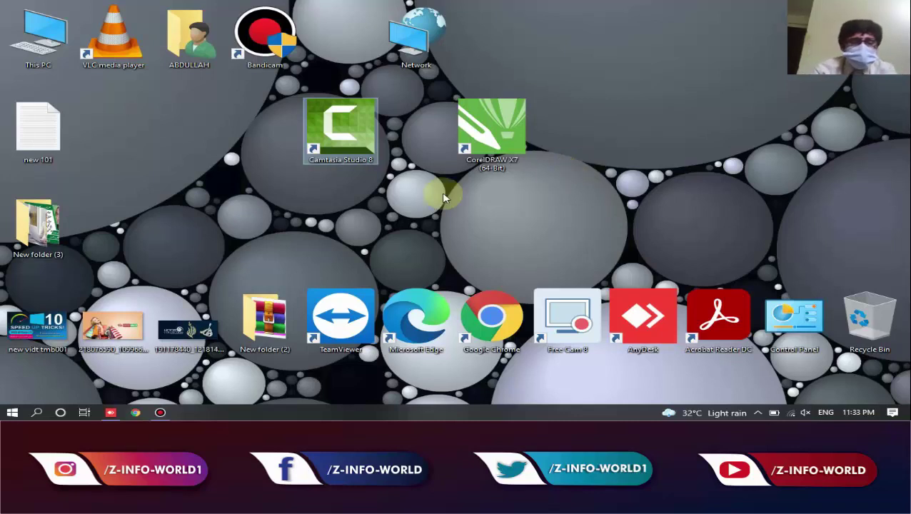
Step: Find and launch the Run app, and use the command "recent" to open the Recent folder
left_click(37, 413)
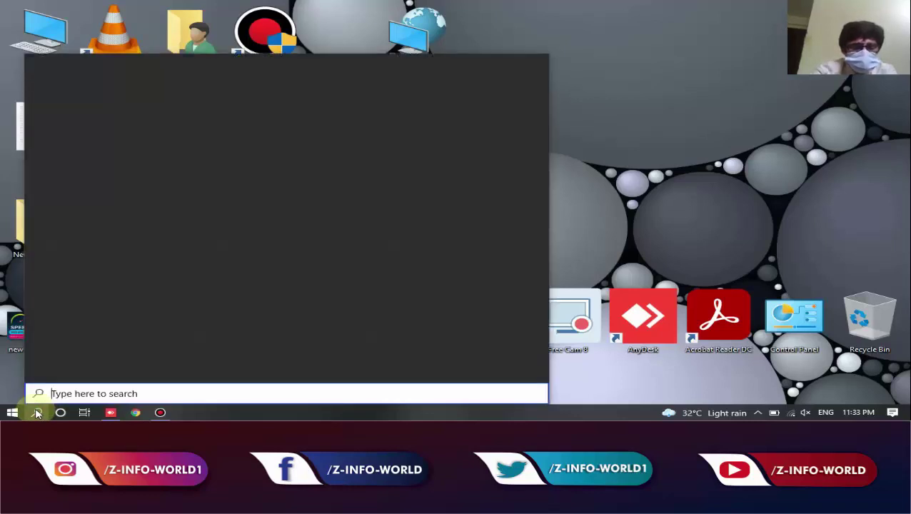
type("run")
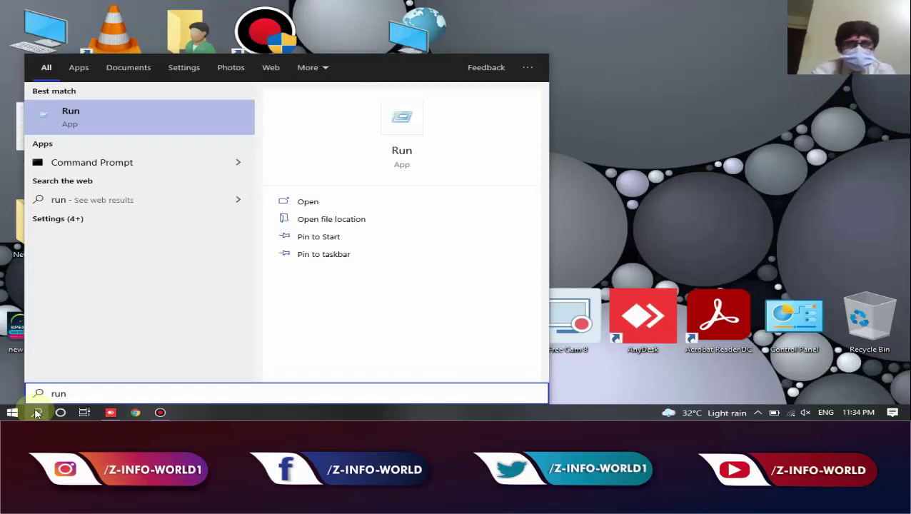
key("Return")
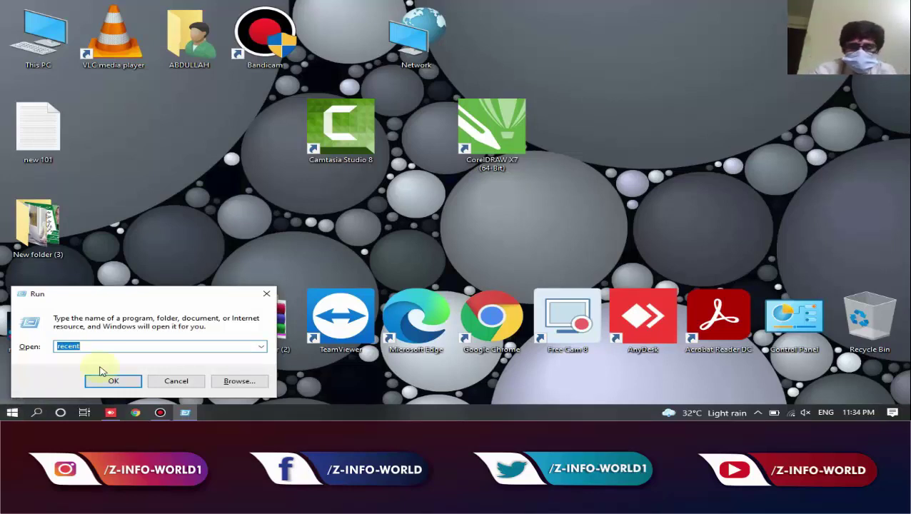
key("BackSpace")
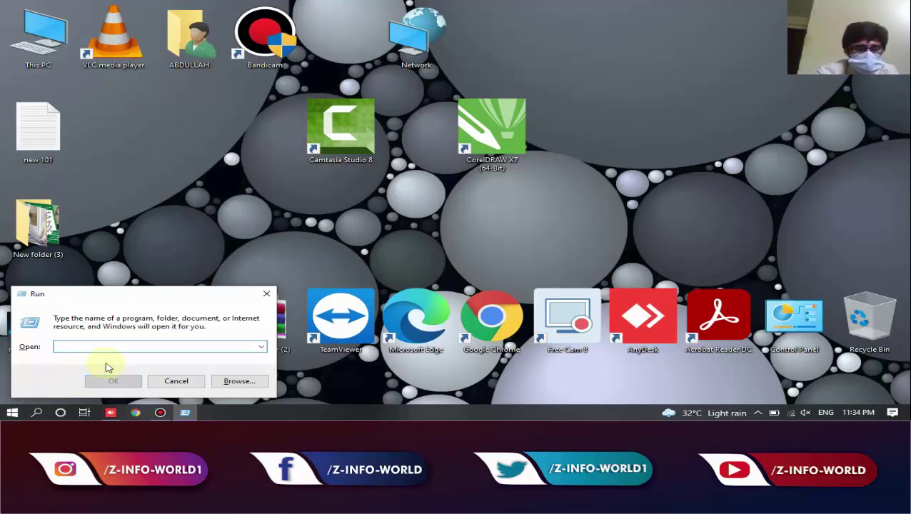
type("recen")
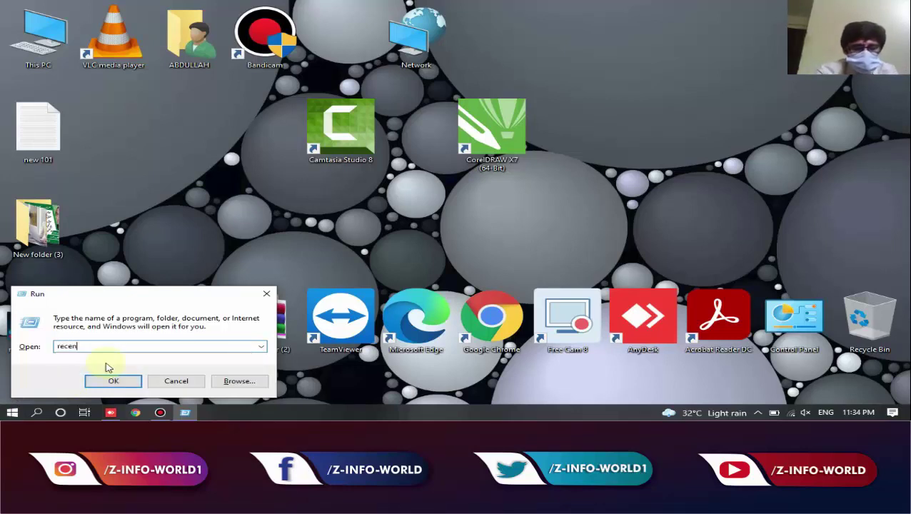
type("t")
key("Return")
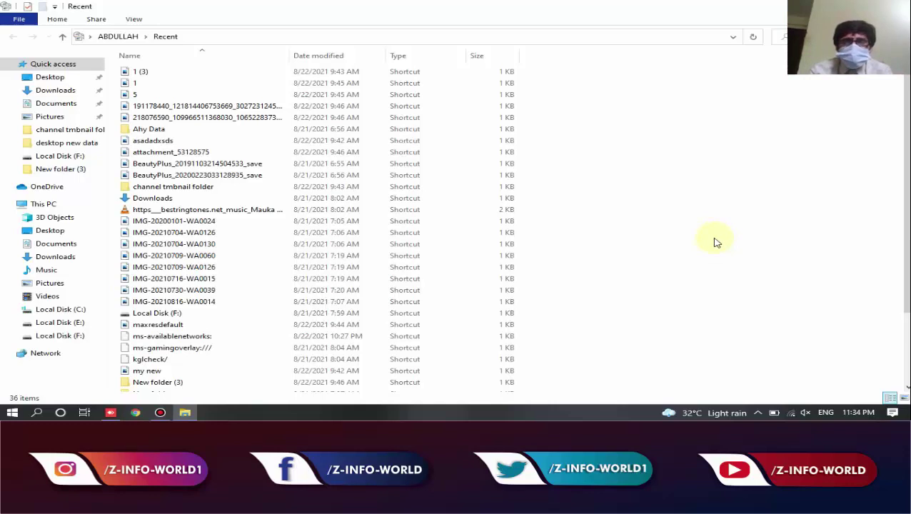
Step: Delete all items in the Recent folder and close its window
left_click_drag(587, 67, 115, 408)
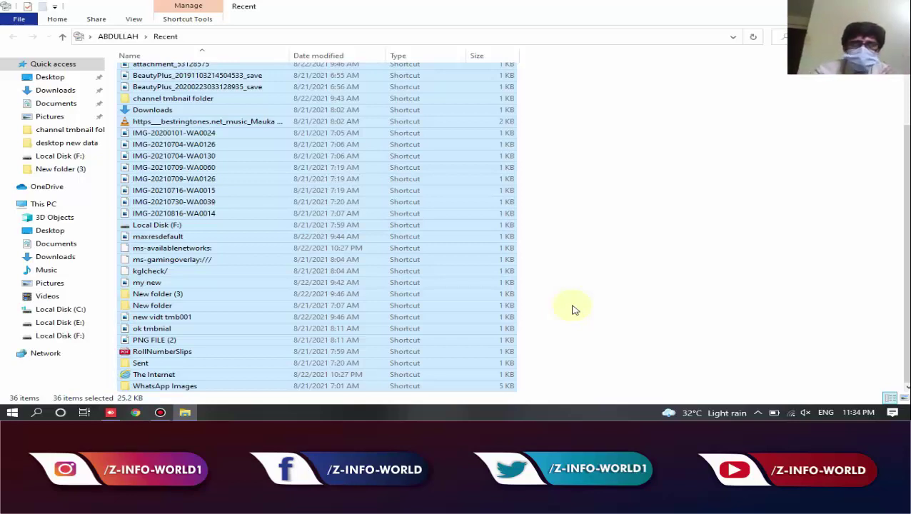
key("Delete")
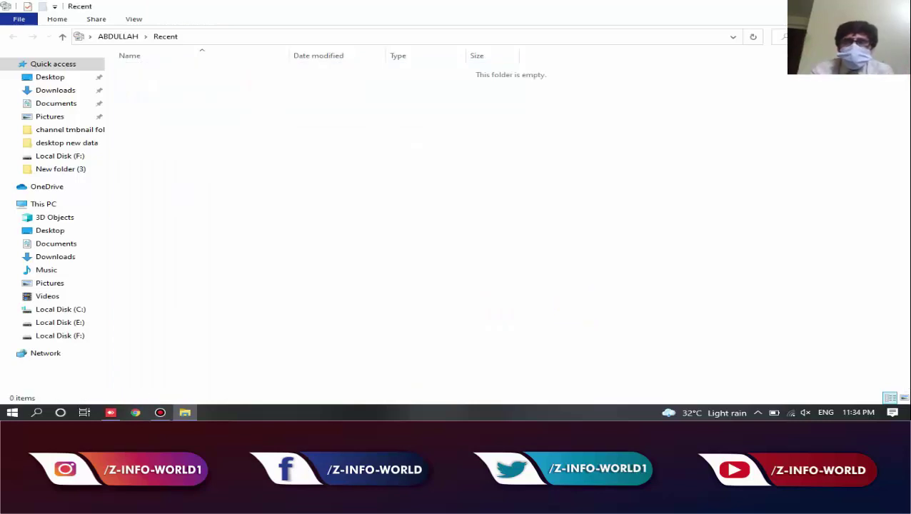
key("alt+F4")
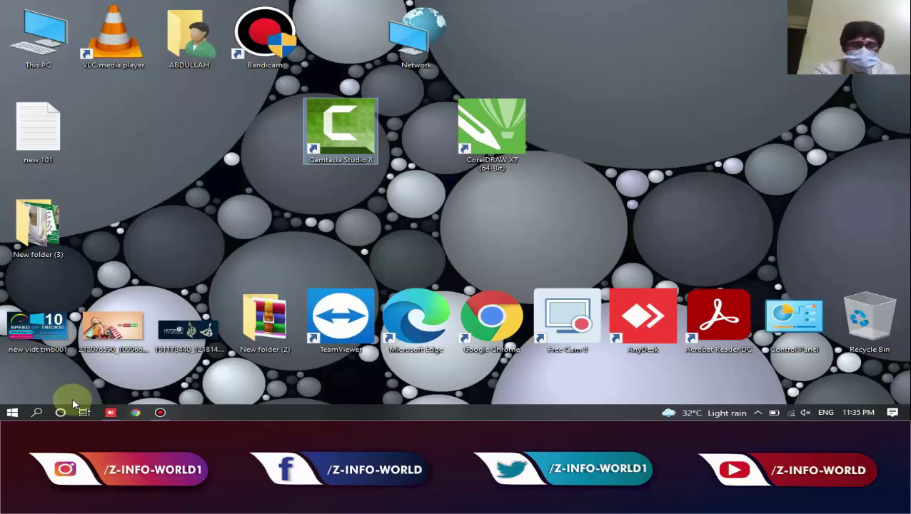
Step: Open the user's Temp folder by running the command "%temp%"
key("super+r")
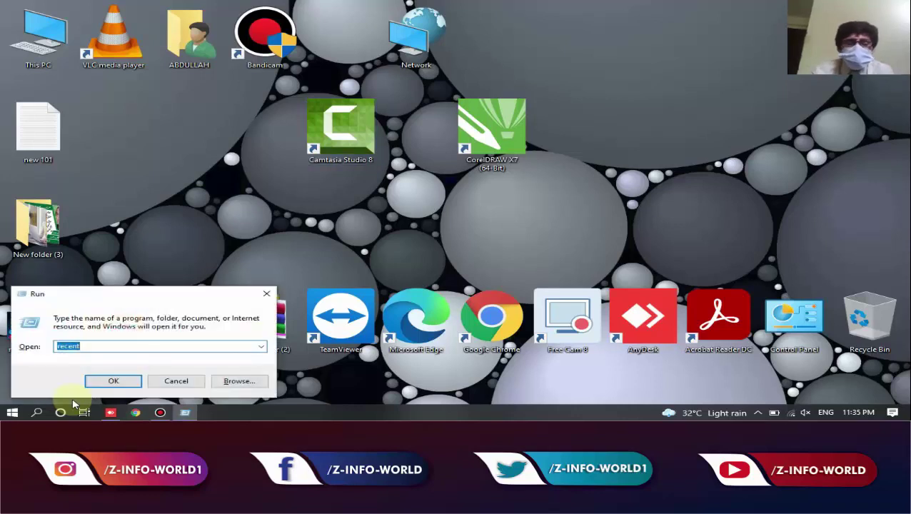
key("BackSpace")
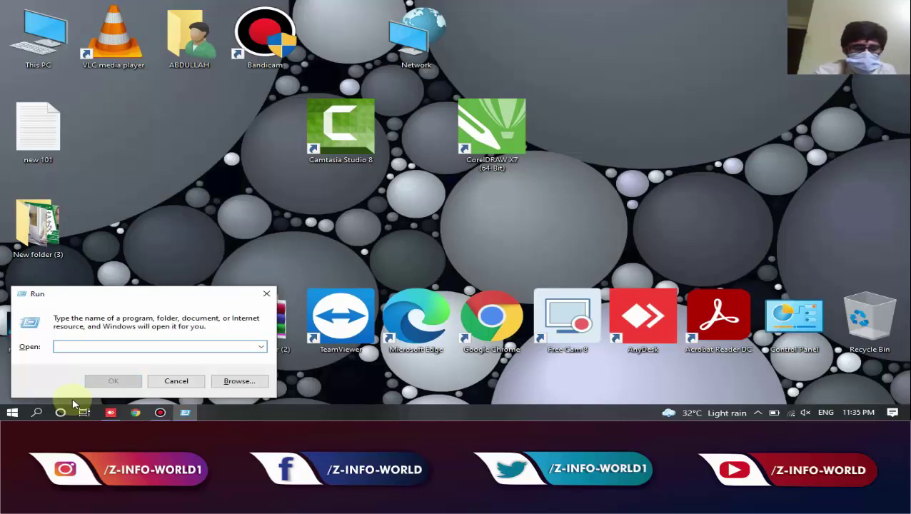
type("%")
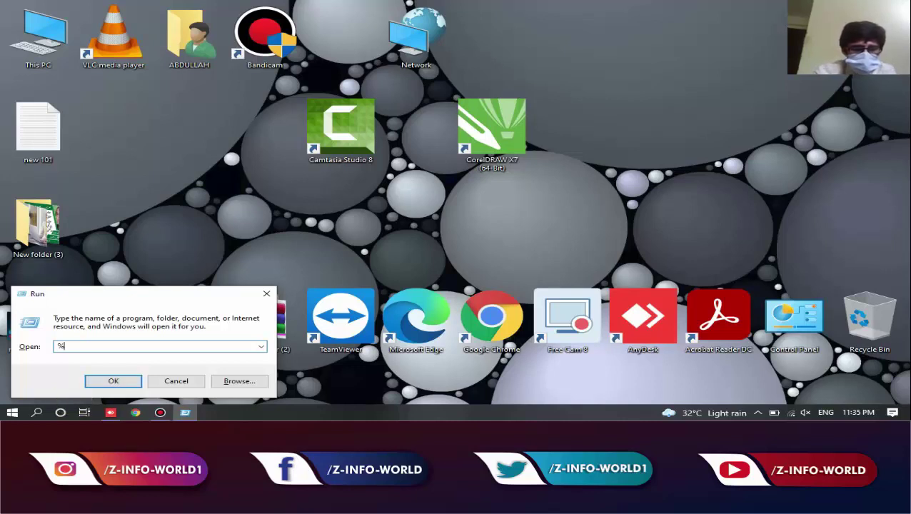
type("temp")
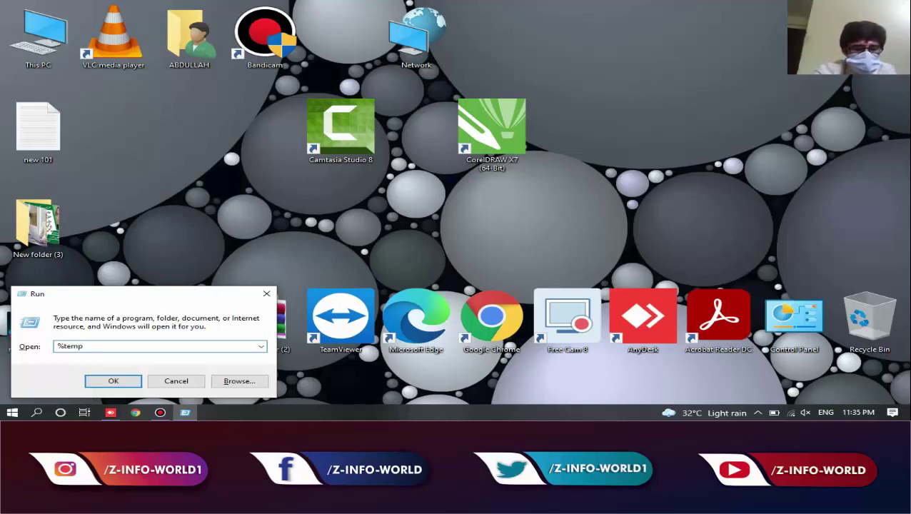
type("%")
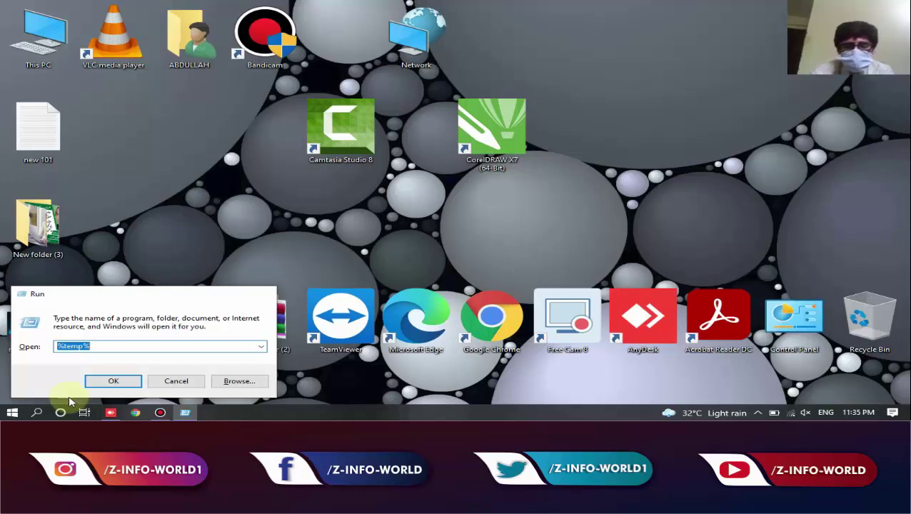
key("Return")
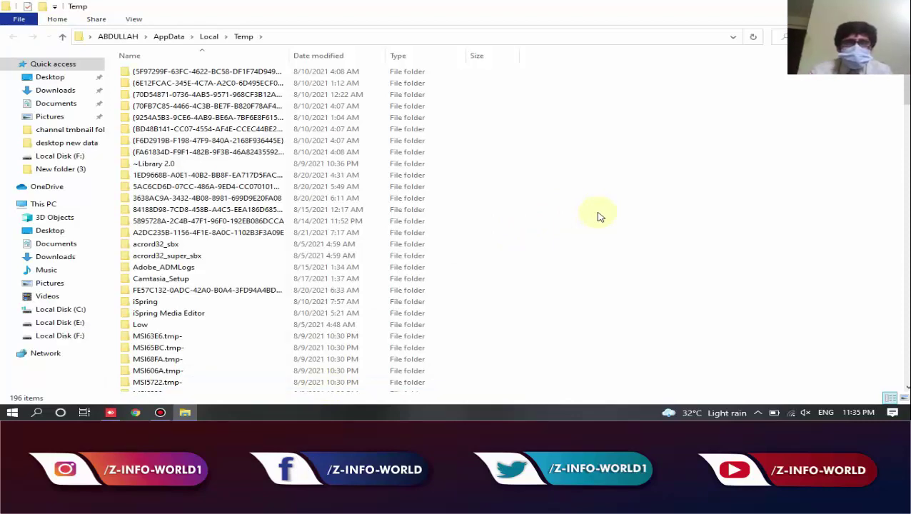
Step: Permanently delete everything in the Temp folder, continuing with administrator permission for all current items, and close the folder window
key("ctrl+a")
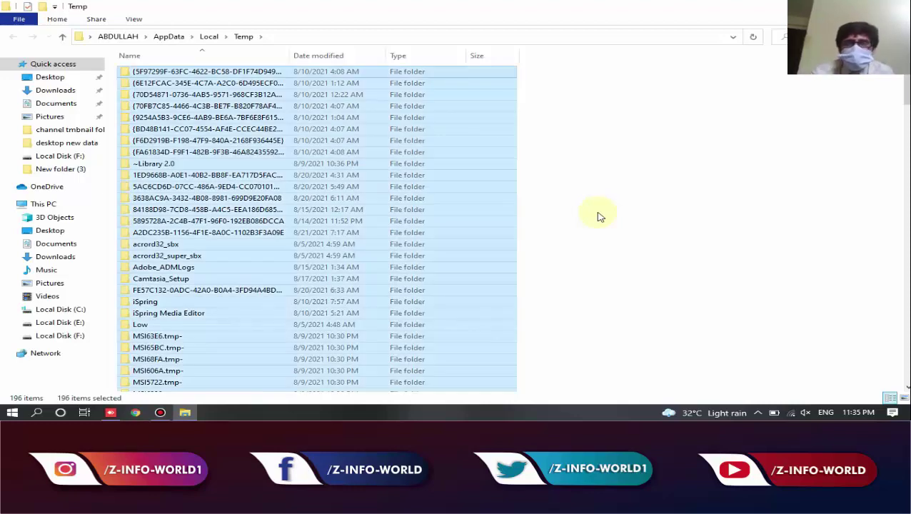
left_click(544, 102)
left_click_drag(541, 72, 230, 405)
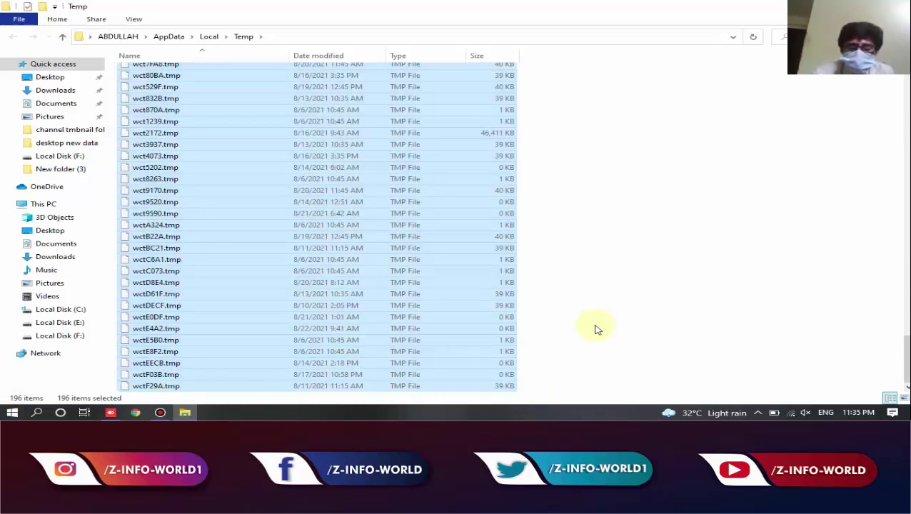
key("shift+Delete")
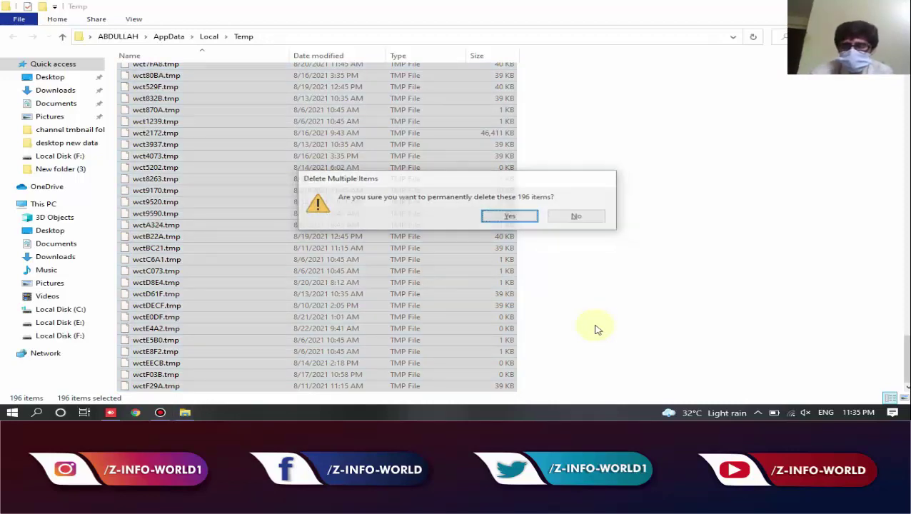
key("Return")
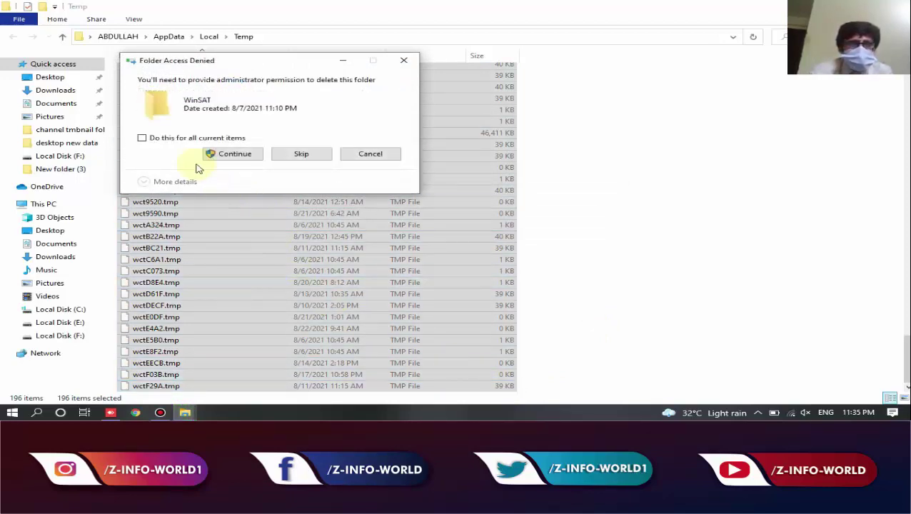
left_click(179, 140)
left_click(238, 157)
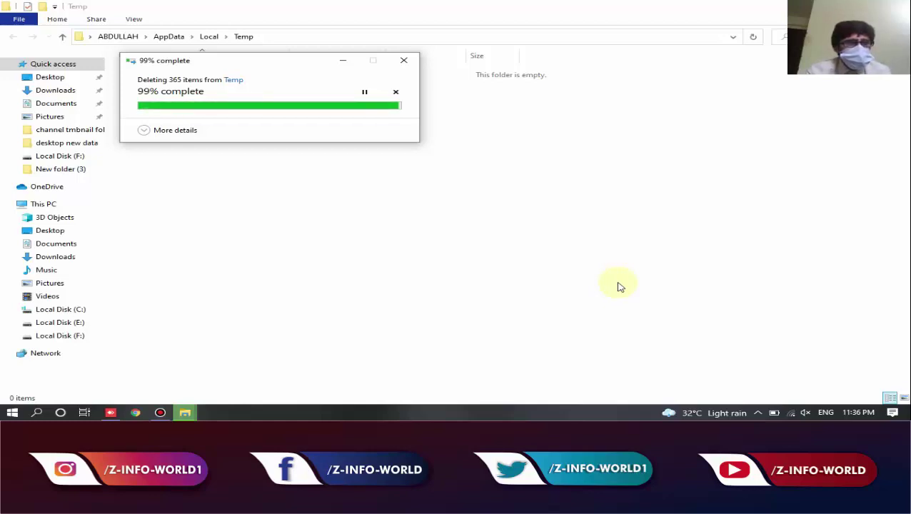
left_click_drag(283, 66, 448, 101)
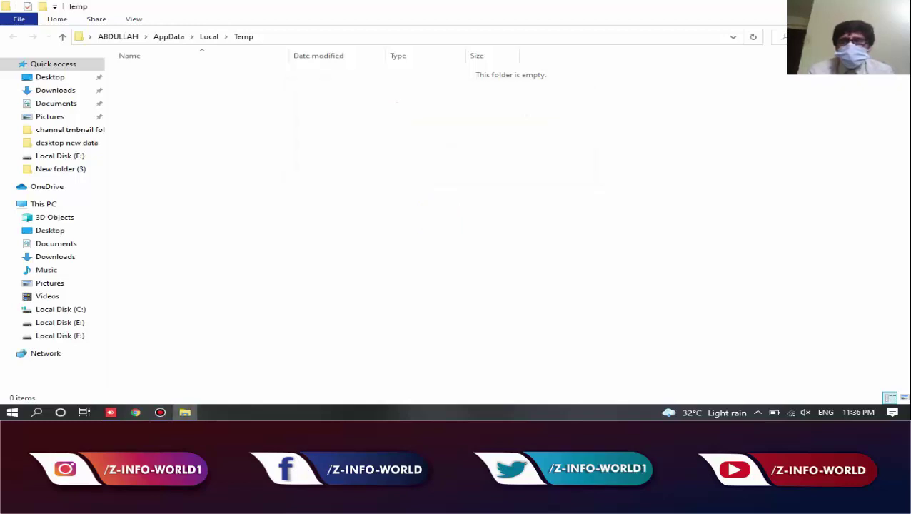
key("alt+F4")
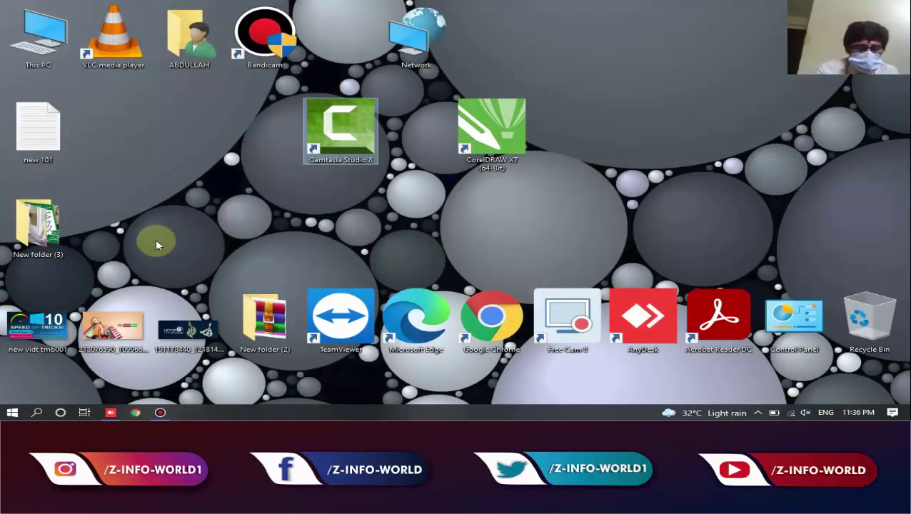
Step: Open the Windows Prefetch folder by running the command "prefetch" and grant permanent access to it
key("super+r")
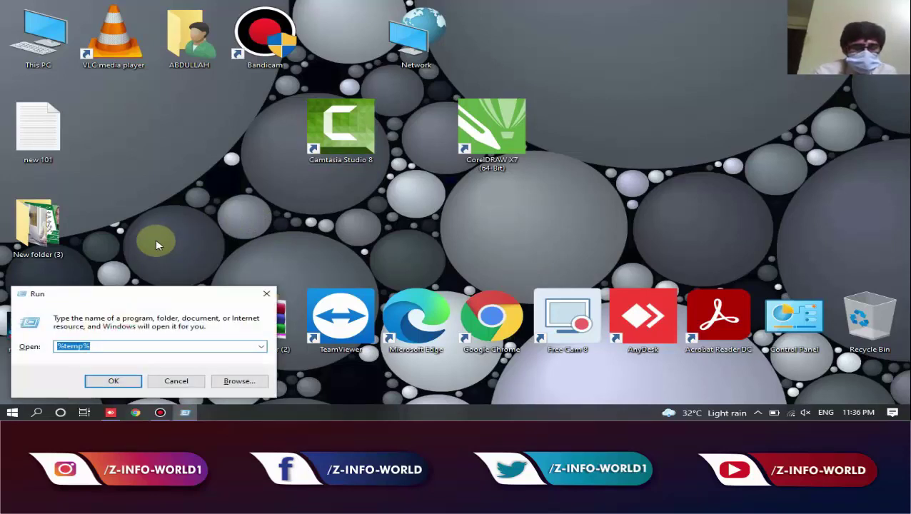
type("pre")
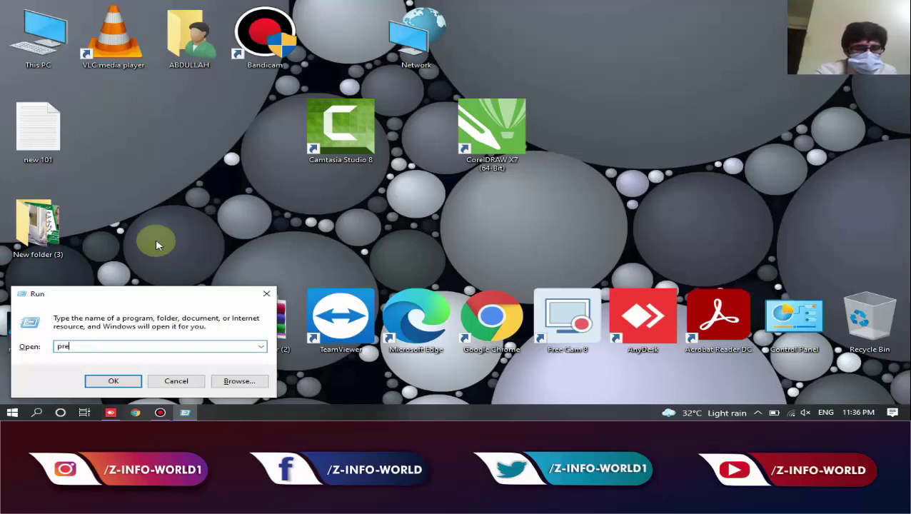
type("fetc")
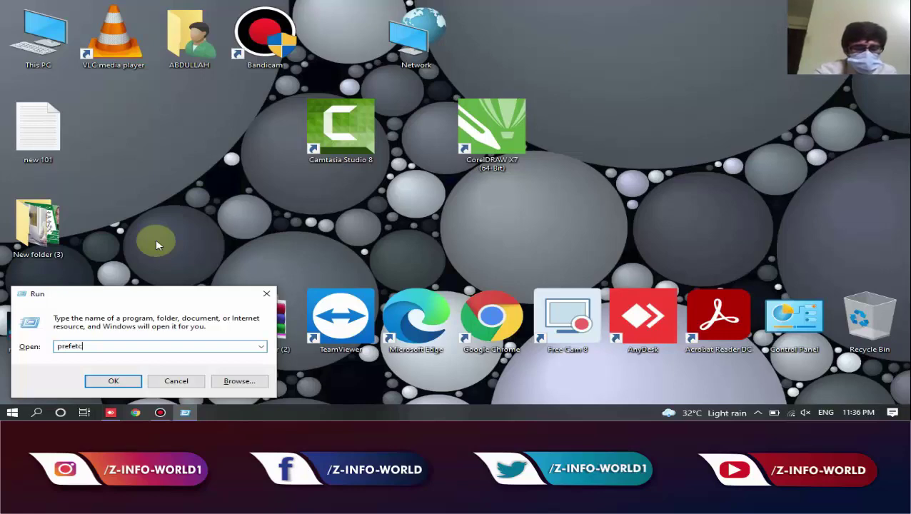
type("h")
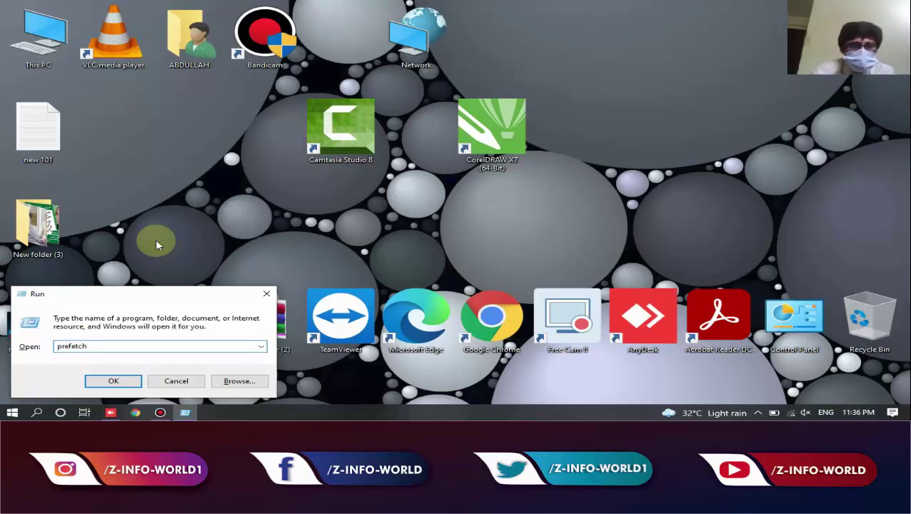
key("Return")
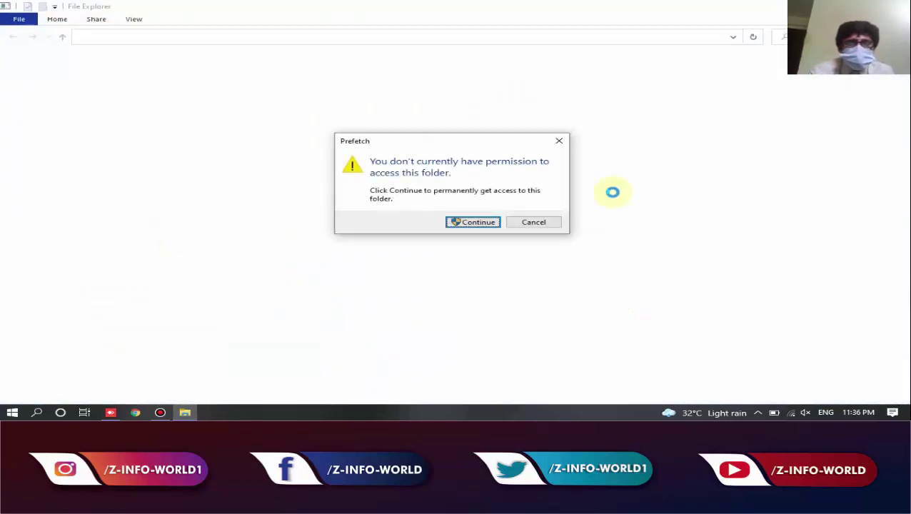
left_click(475, 223)
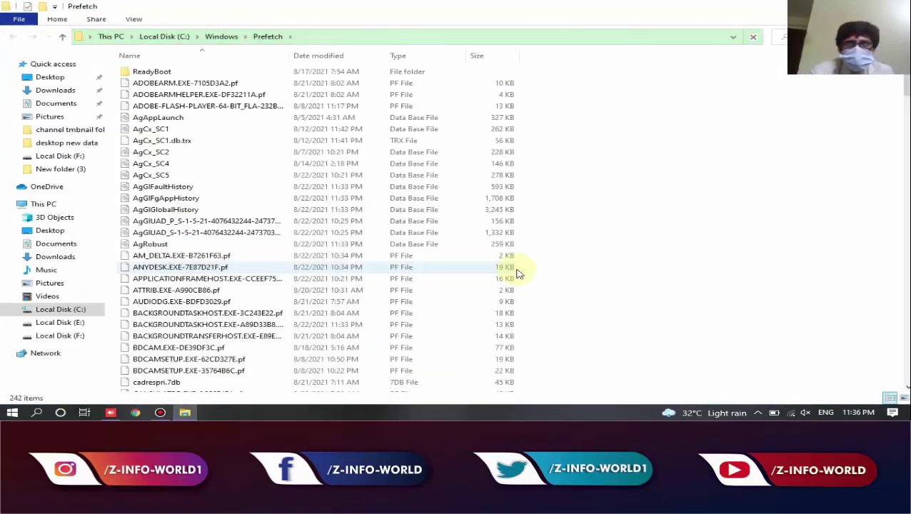
Step: Delete all items in the Prefetch folder, skipping files in use for all current items
key("ctrl+a")
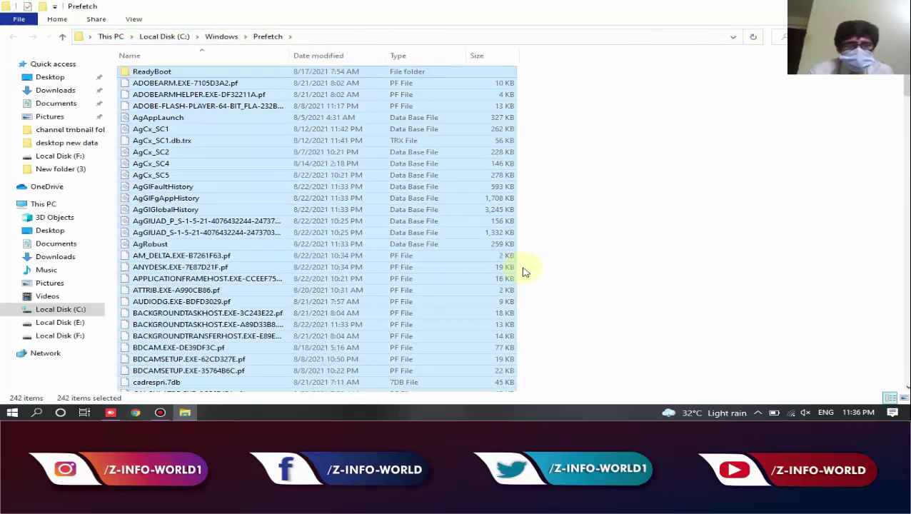
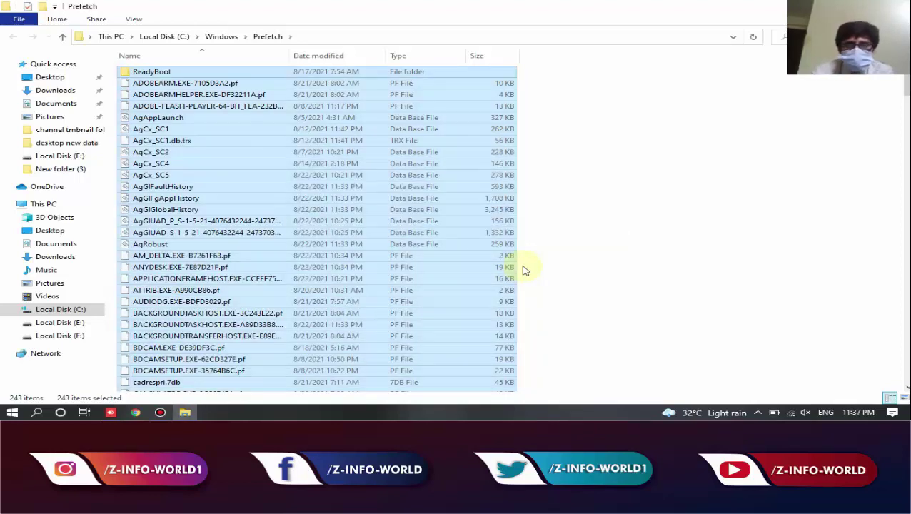
key("Delete")
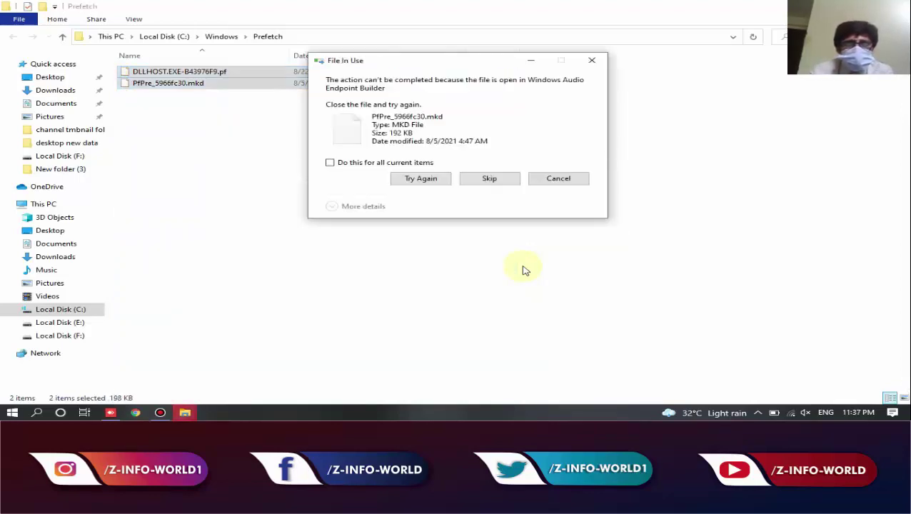
left_click(349, 165)
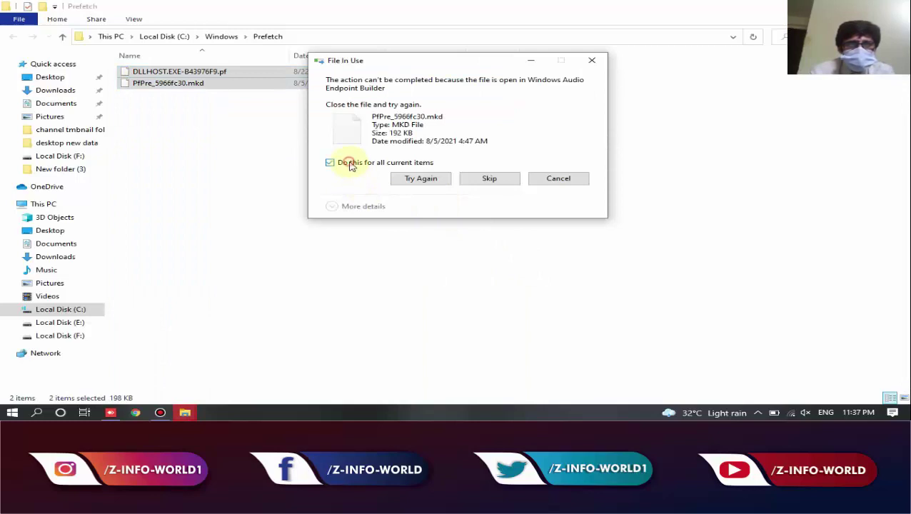
left_click(489, 178)
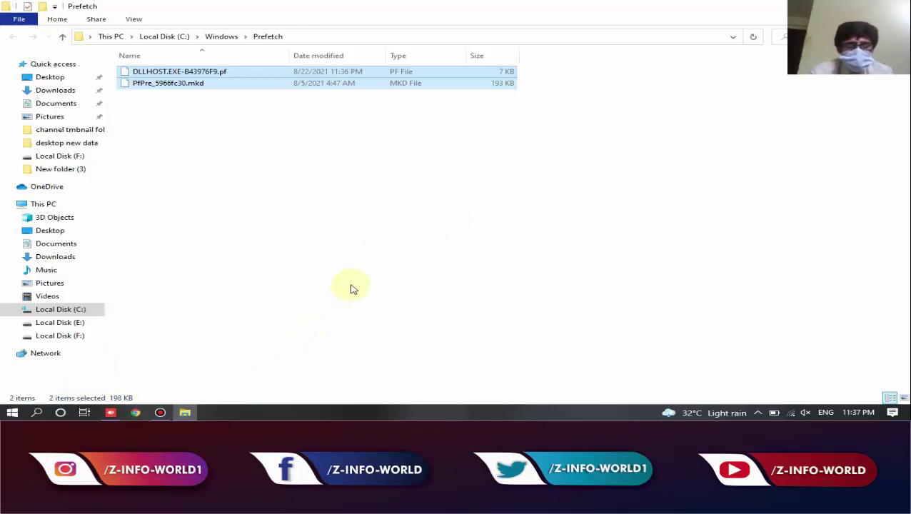
Step: Clear the selection of the remaining files and close the Prefetch folder window
left_click(111, 412)
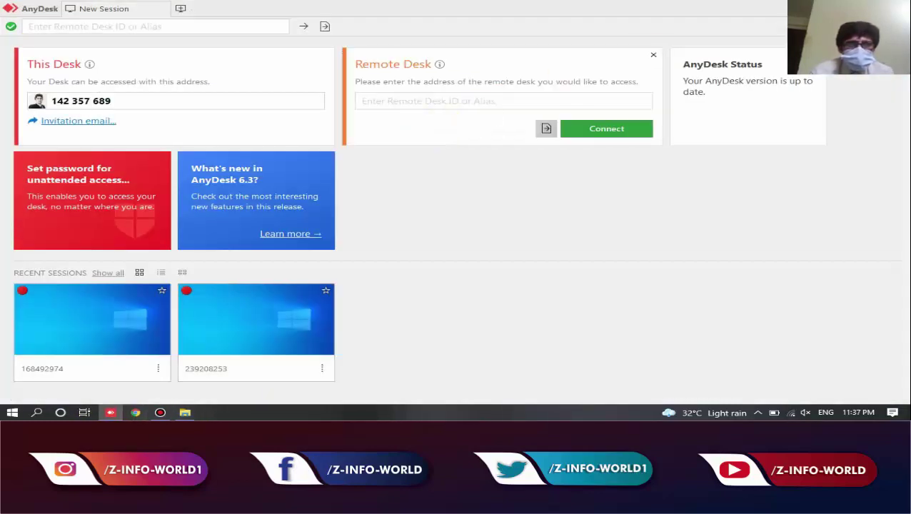
key("alt+Tab")
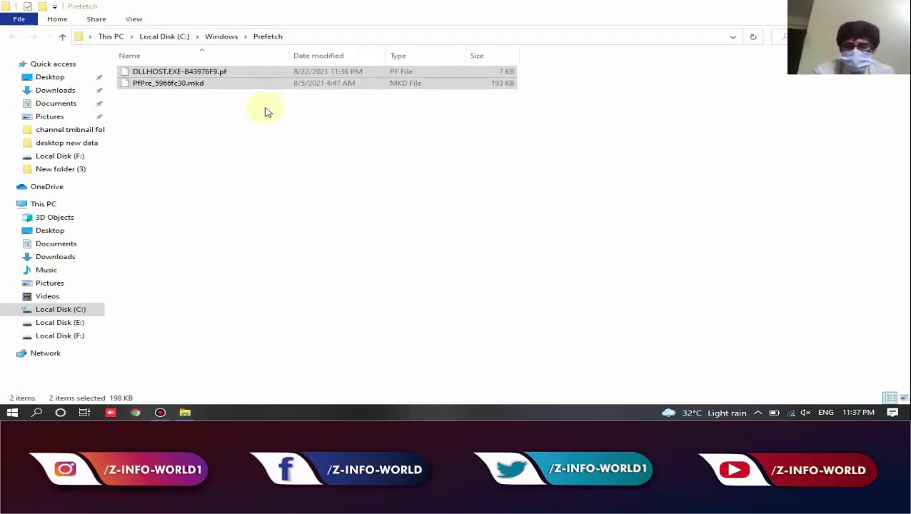
left_click(355, 225)
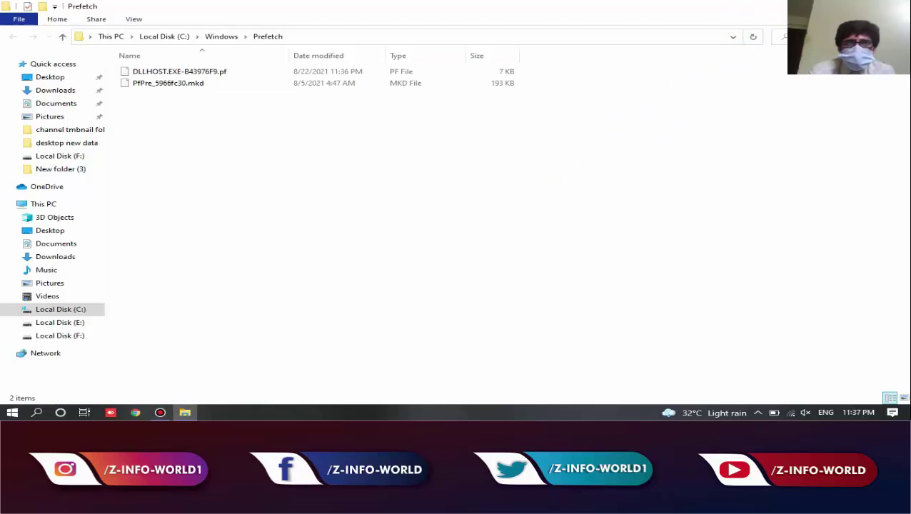
left_click(896, 6)
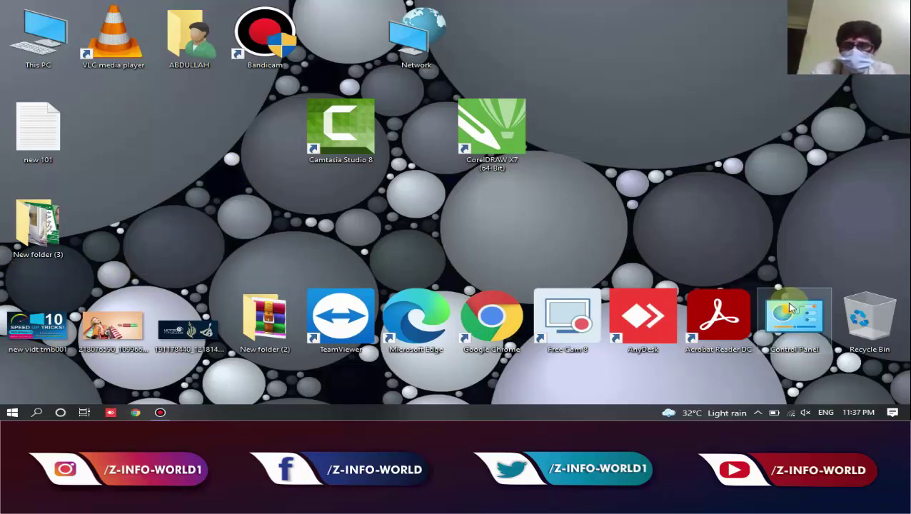
Step: Move the Control Panel icon beside the CorelDRAW X7 shortcut, and open Control Panel's Administrative Tools under System and Security
left_click_drag(792, 314, 657, 150)
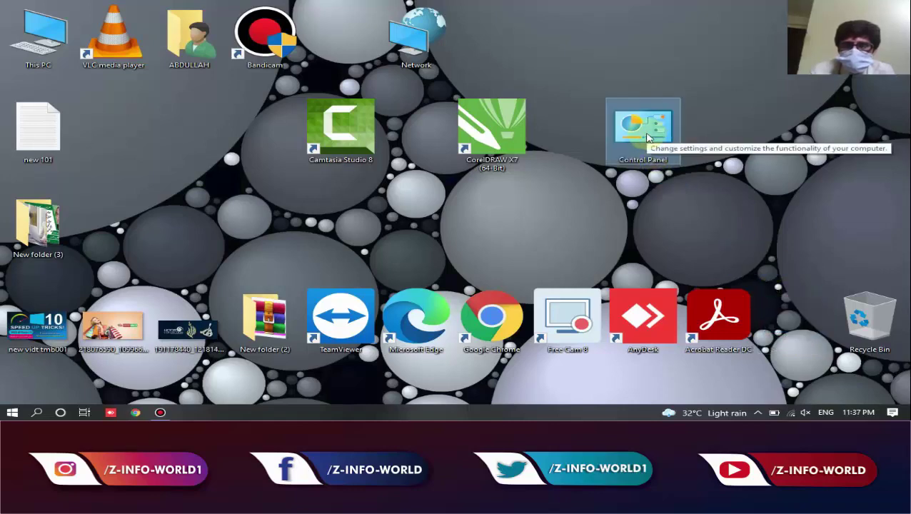
double_click(647, 138)
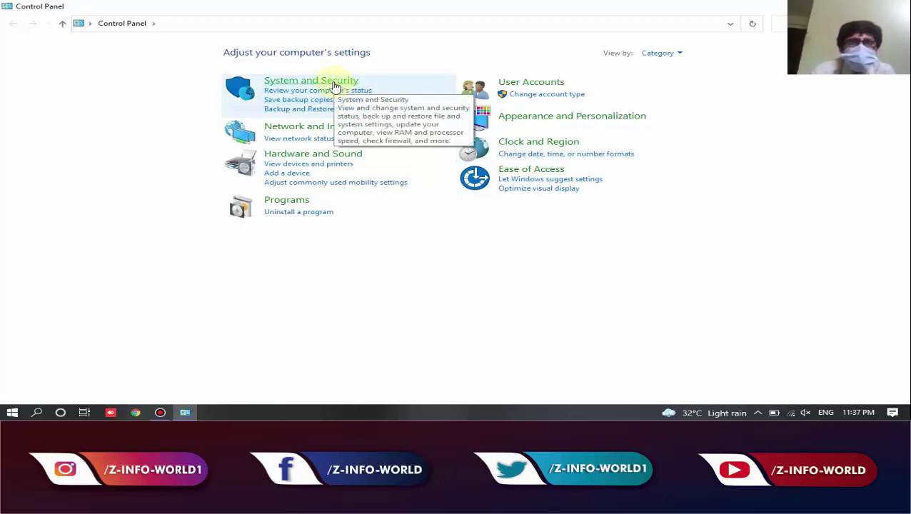
left_click(311, 81)
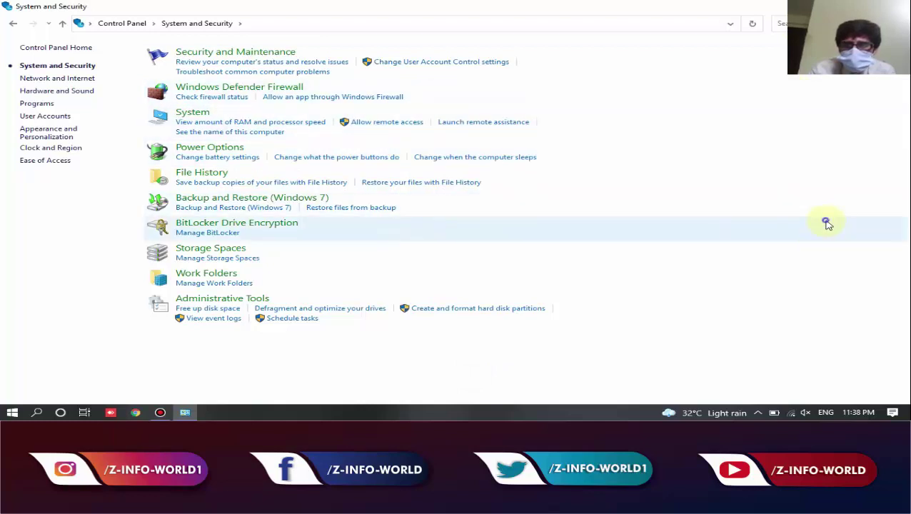
key("shift+F10")
left_click(309, 375)
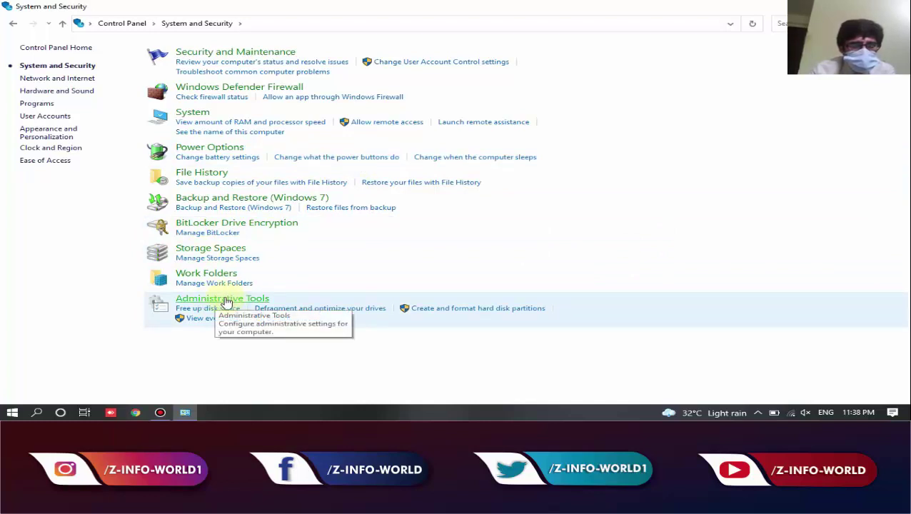
left_click(225, 300)
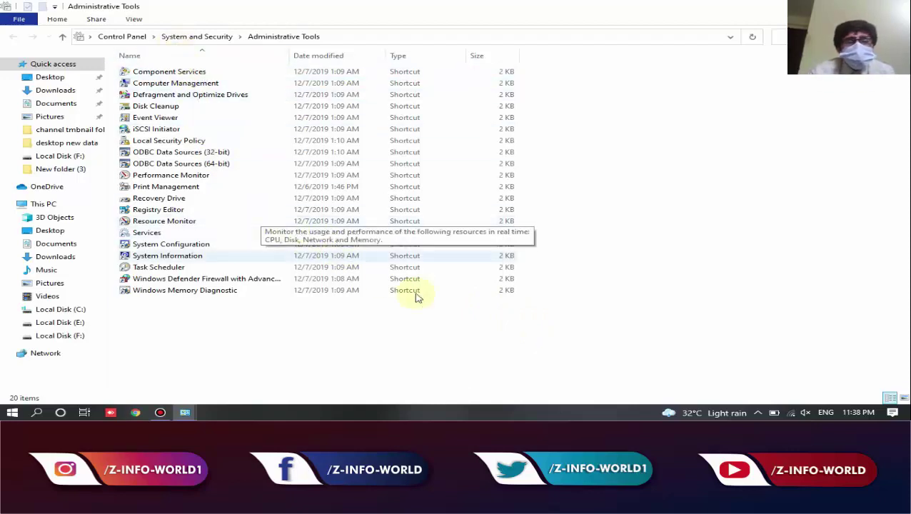
Step: Enlarge the icons in the Administrative Tools folder and open System Configuration
scroll(556, 351, "up", 3)
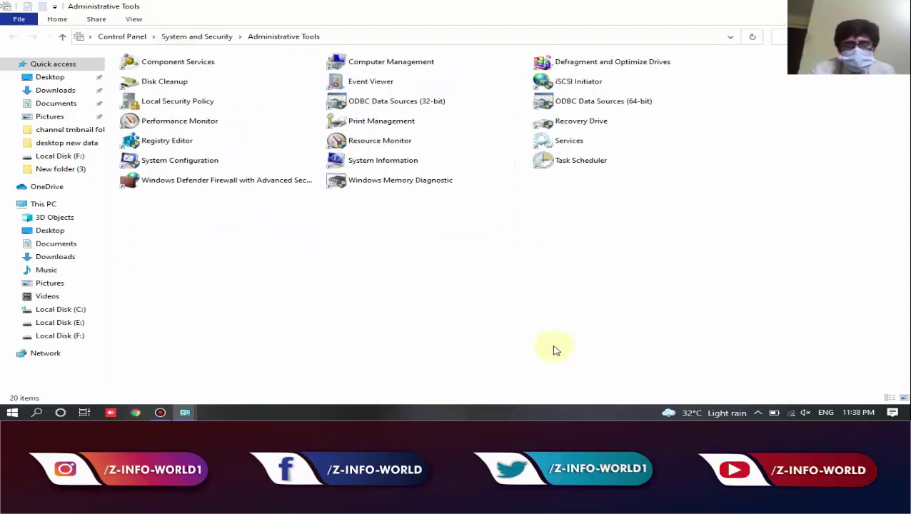
scroll(556, 350, "up", 2)
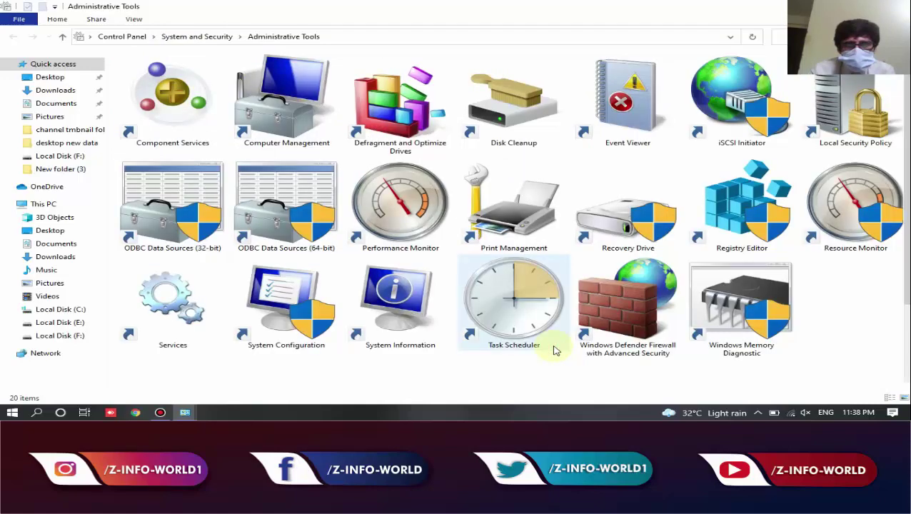
scroll(556, 350, "down", 1)
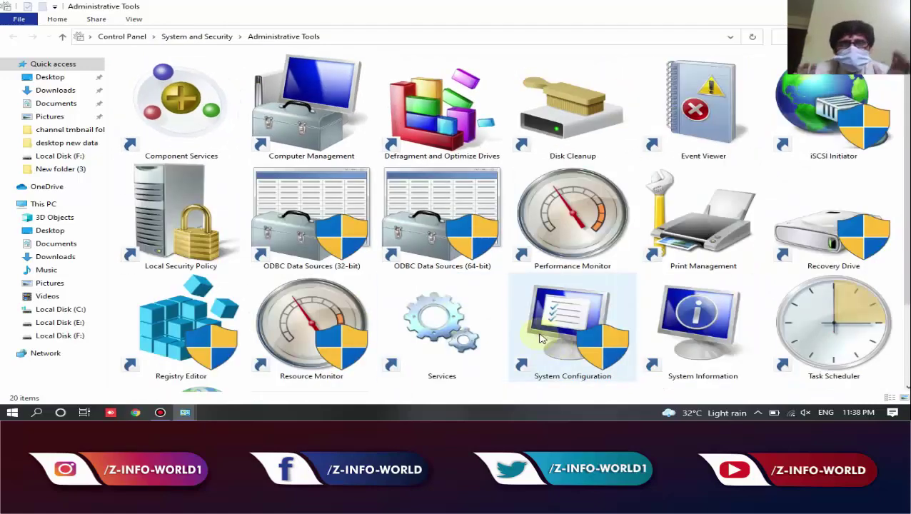
scroll(469, 230, "down", 1)
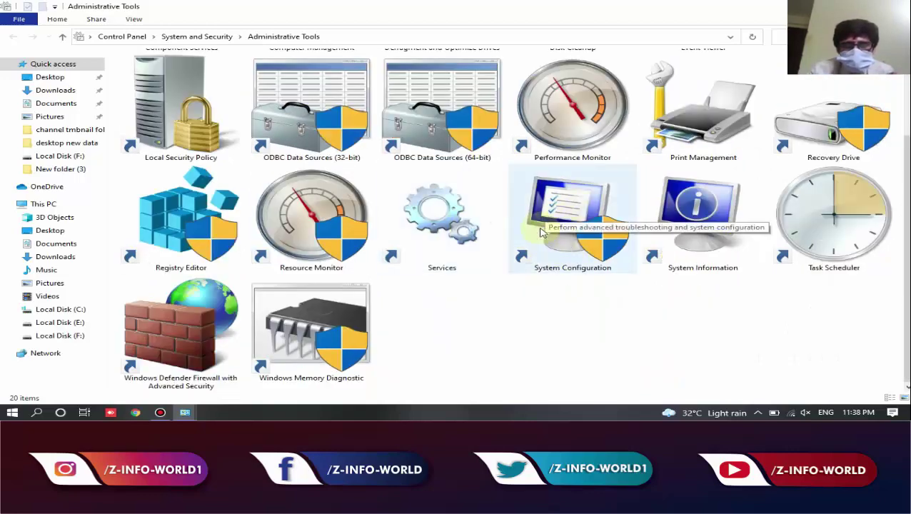
left_click(566, 203)
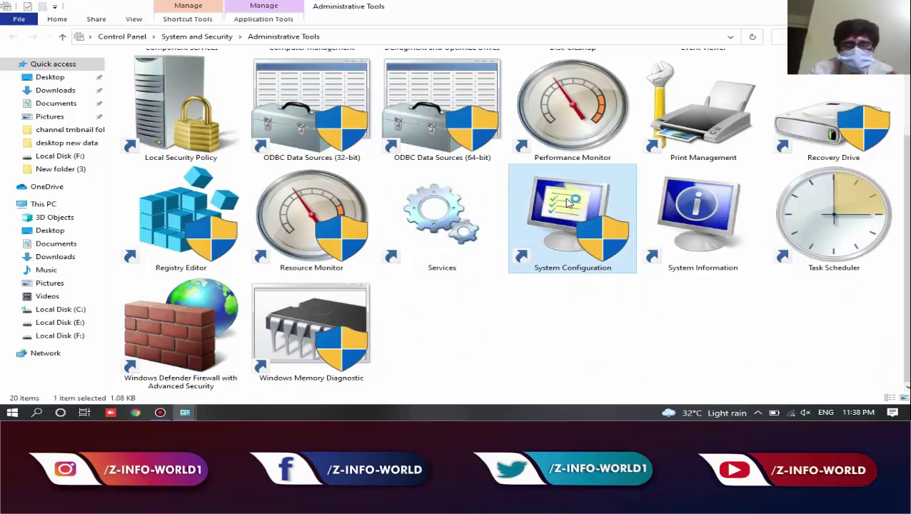
double_click(567, 203)
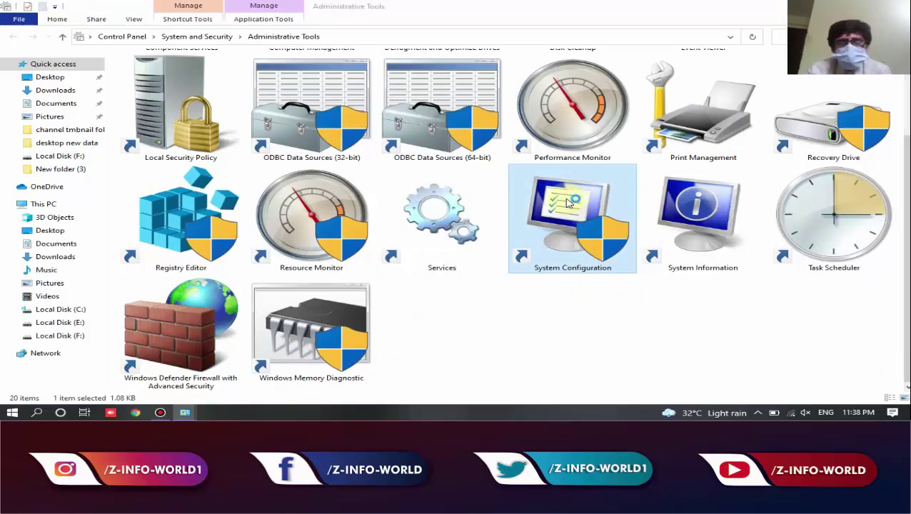
left_click(568, 204)
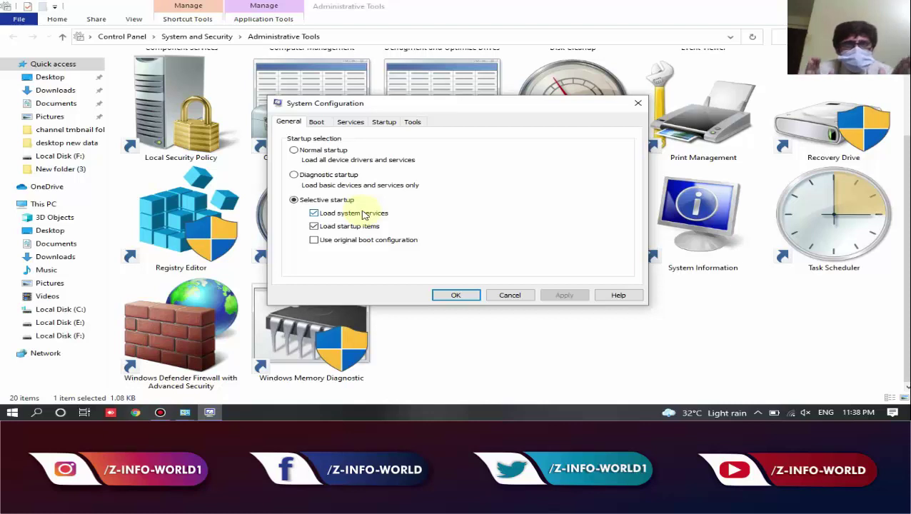
Step: Look through the System Configuration settings and set the boot timeout to 5 seconds
left_click(350, 123)
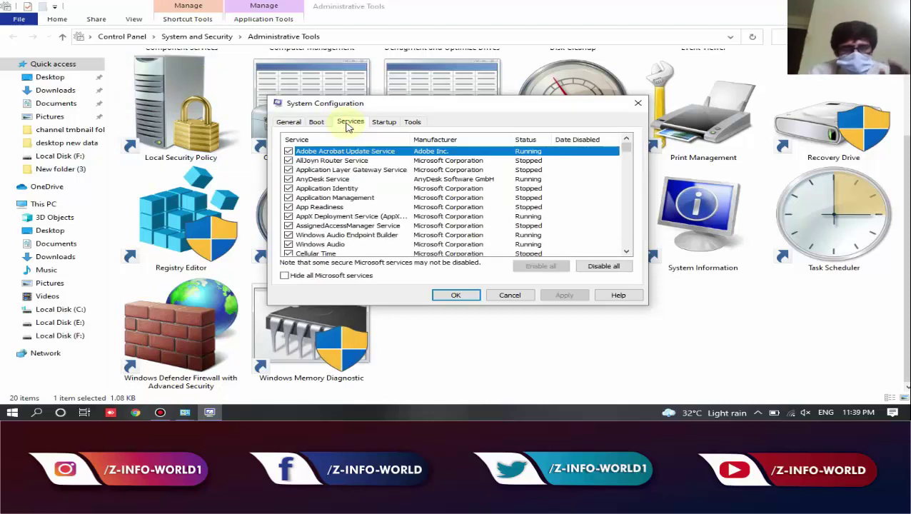
left_click(383, 122)
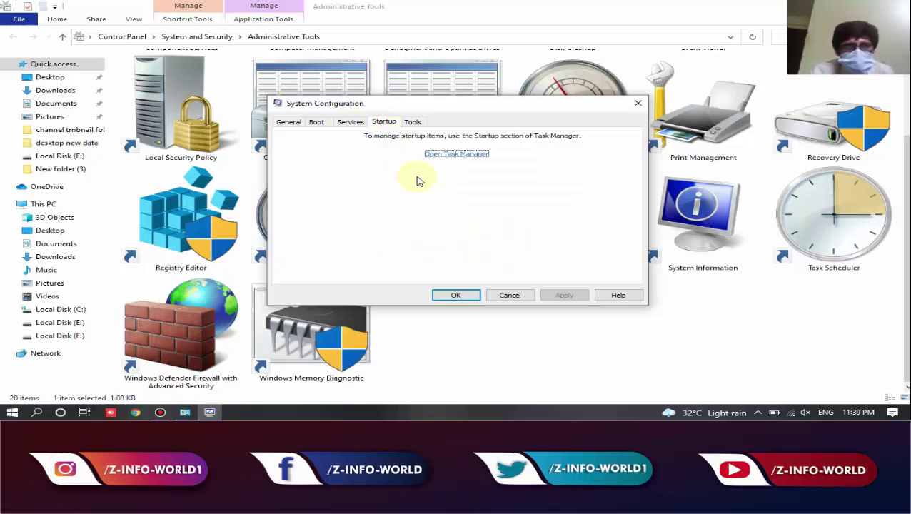
left_click(414, 121)
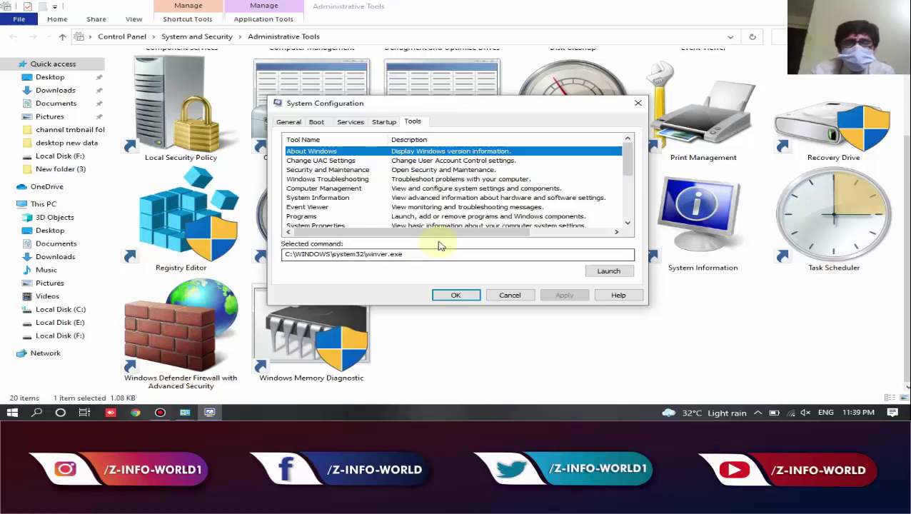
left_click(317, 123)
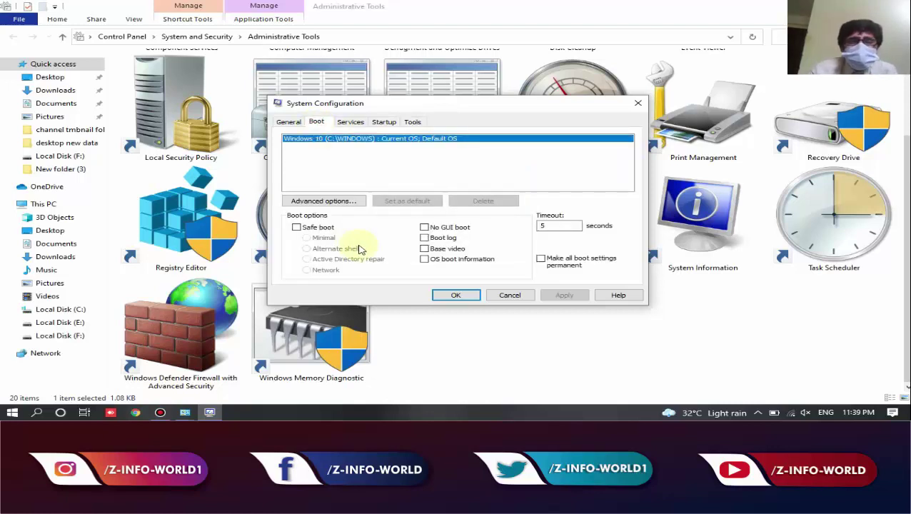
double_click(546, 227)
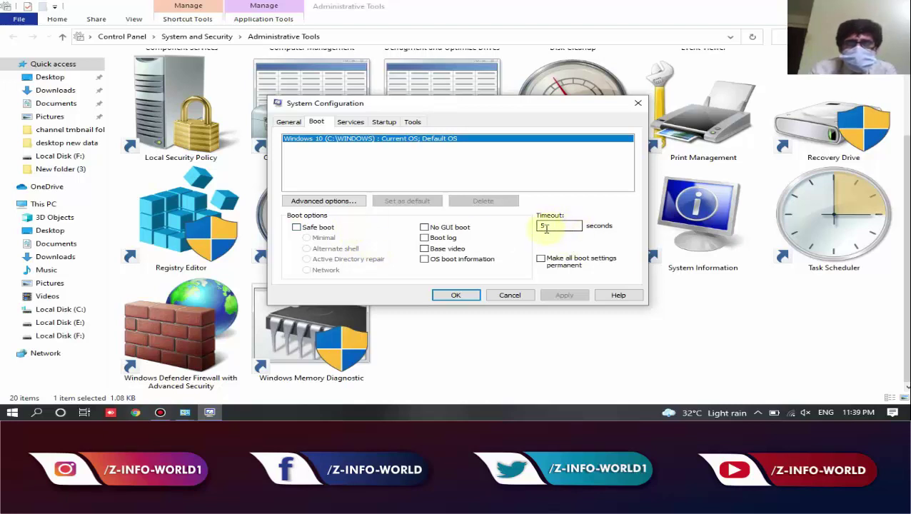
double_click(551, 227)
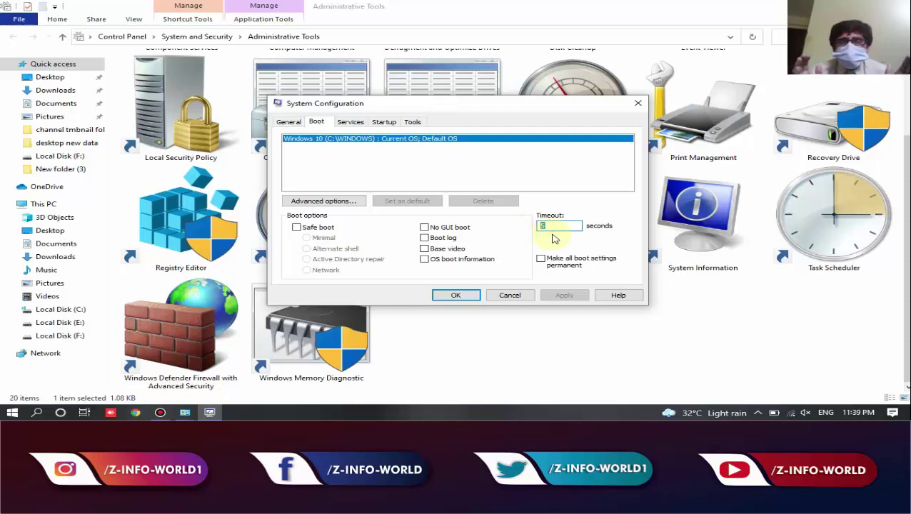
type("5")
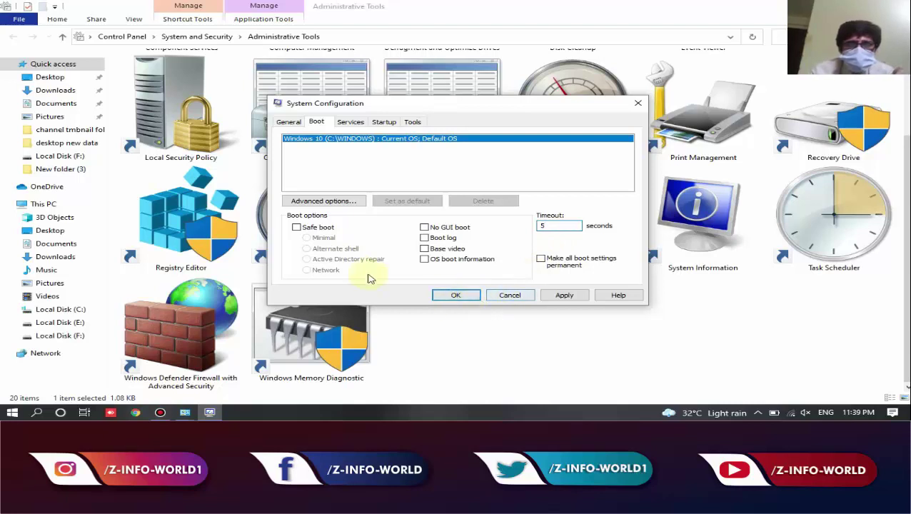
Step: In the advanced boot options, set the number of processors to 4 and enable maximum memory at 4096
left_click(319, 203)
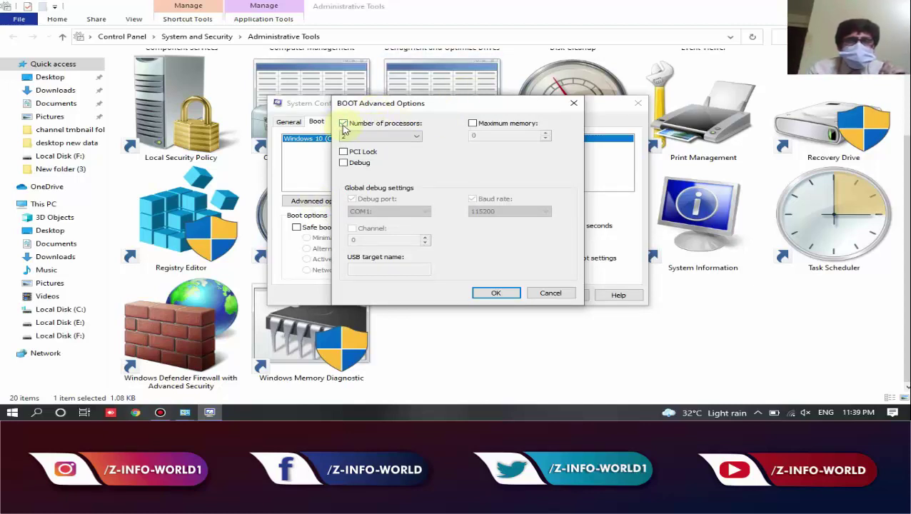
left_click(343, 124)
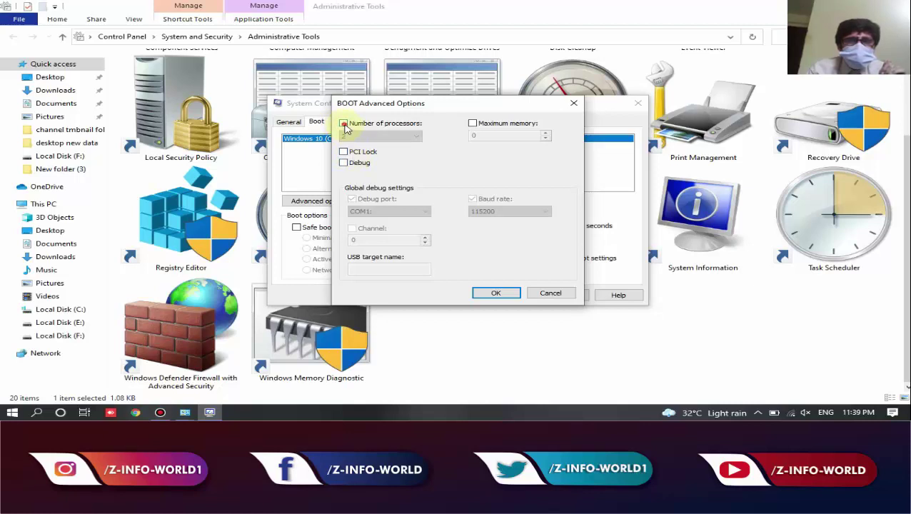
left_click(343, 124)
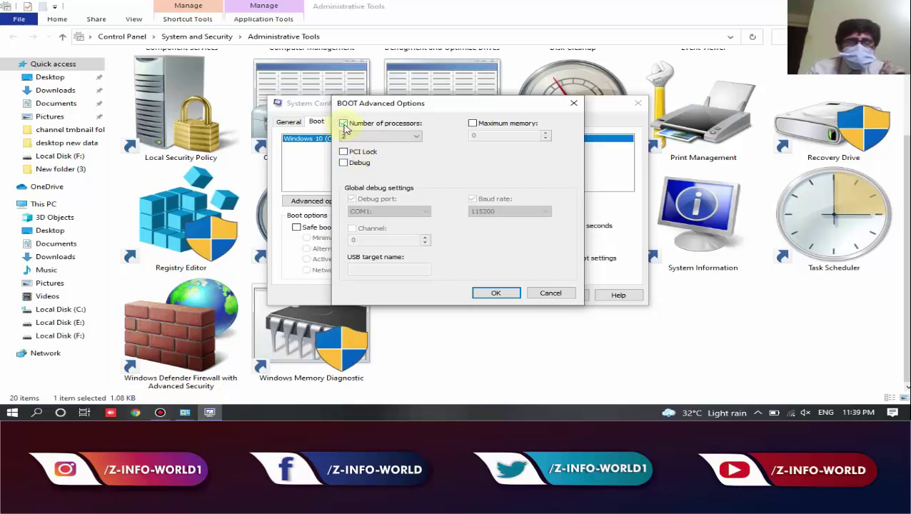
left_click(417, 137)
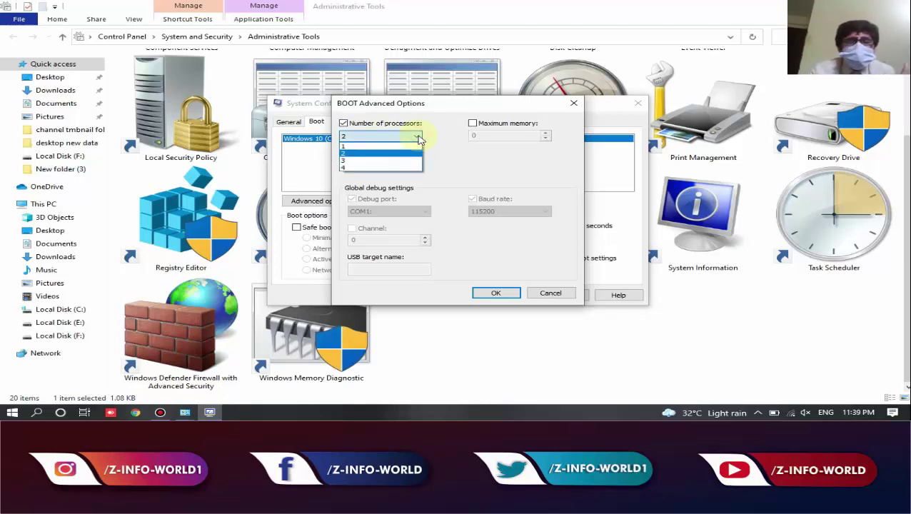
left_click(372, 168)
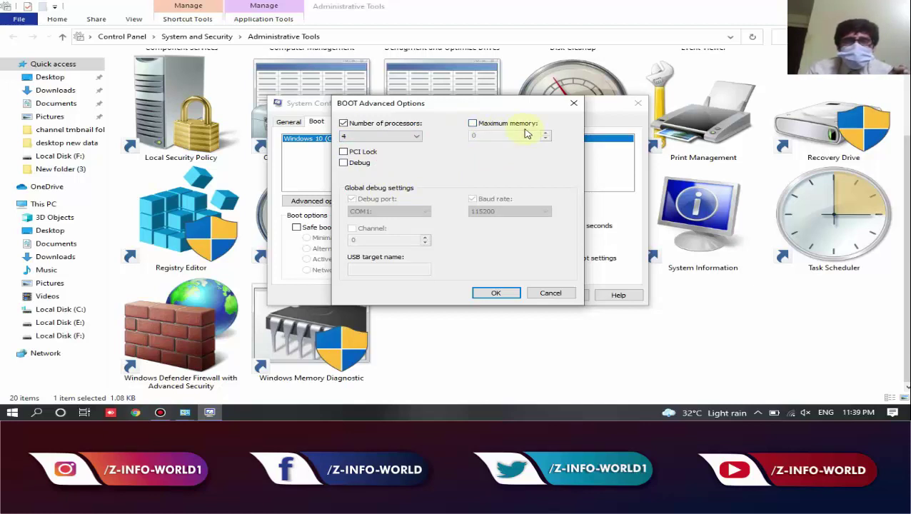
left_click(472, 123)
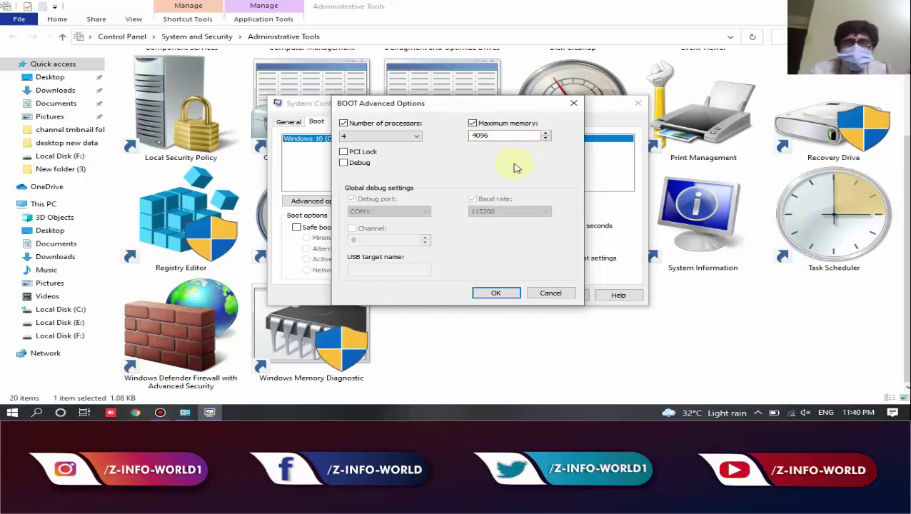
left_click(494, 292)
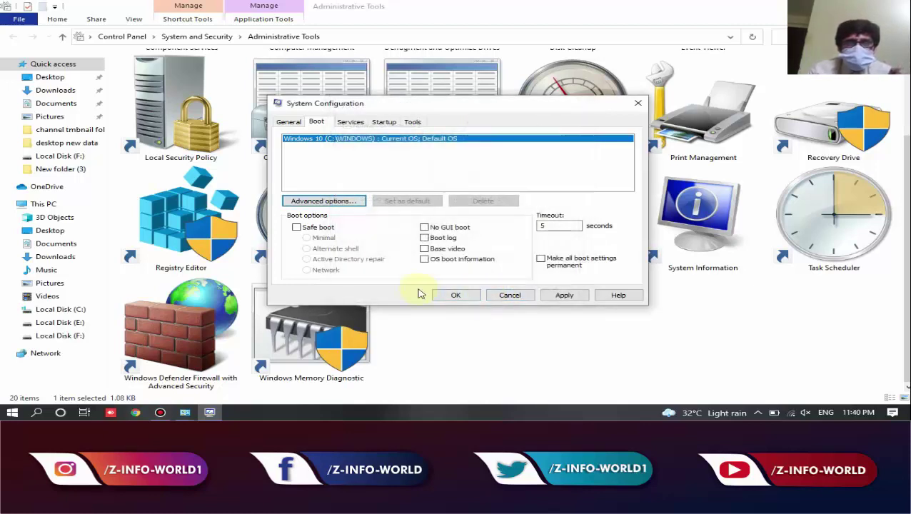
Step: Apply the boot configuration changes, close System Configuration and exit without restarting the computer
left_click(566, 296)
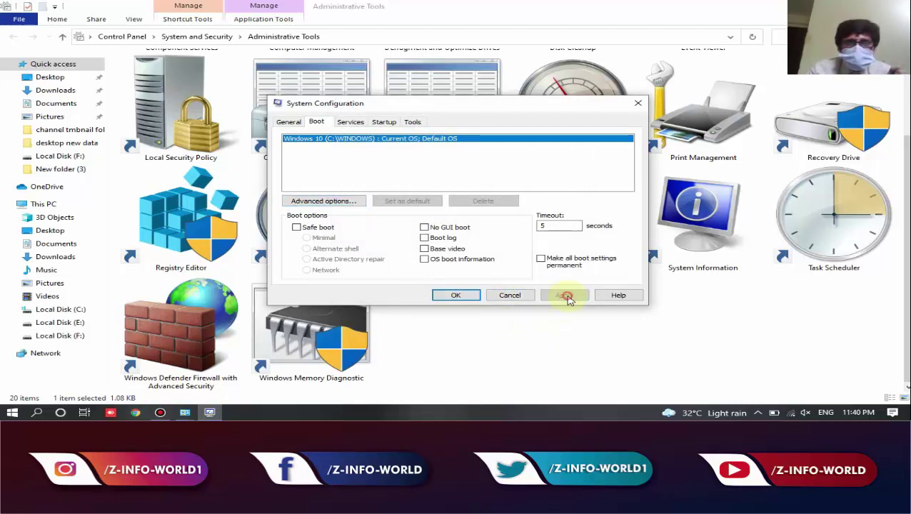
left_click(446, 296)
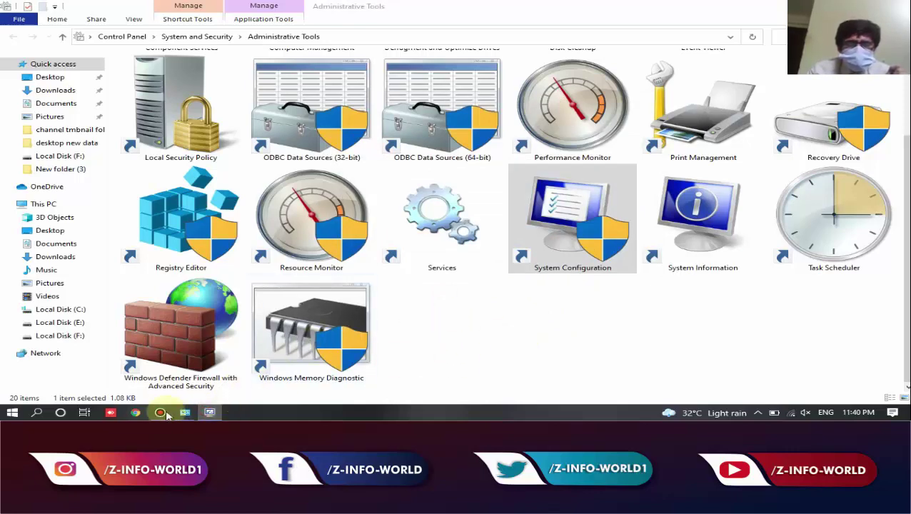
key("alt+Tab")
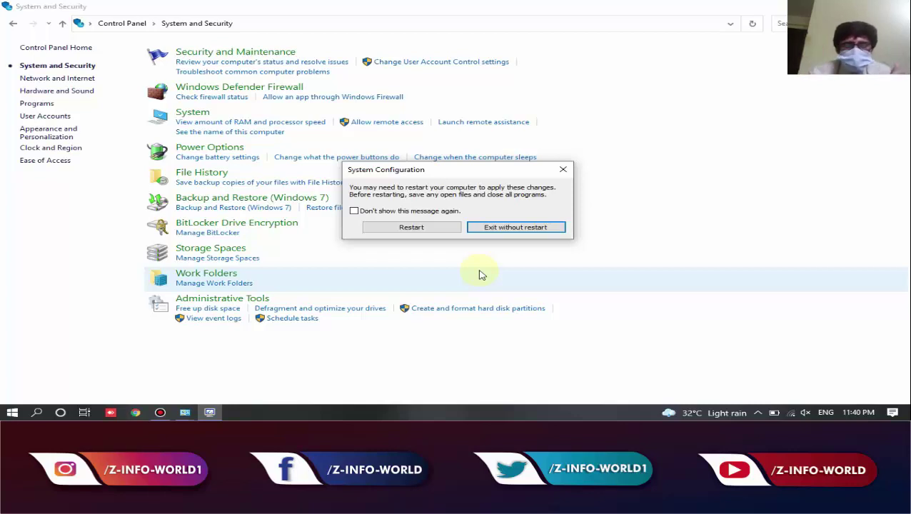
left_click(519, 230)
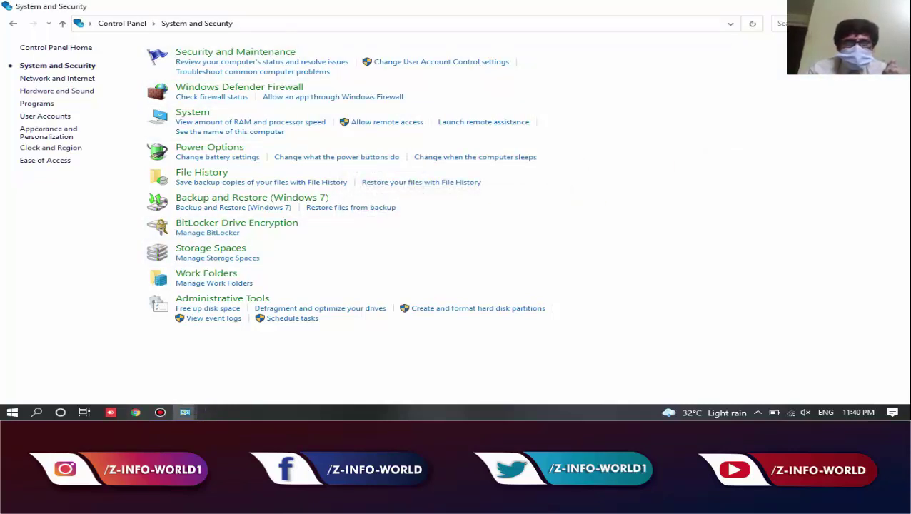
Step: Show the desktop, refresh it and open the properties of This PC
key("super+d")
right_click(555, 108)
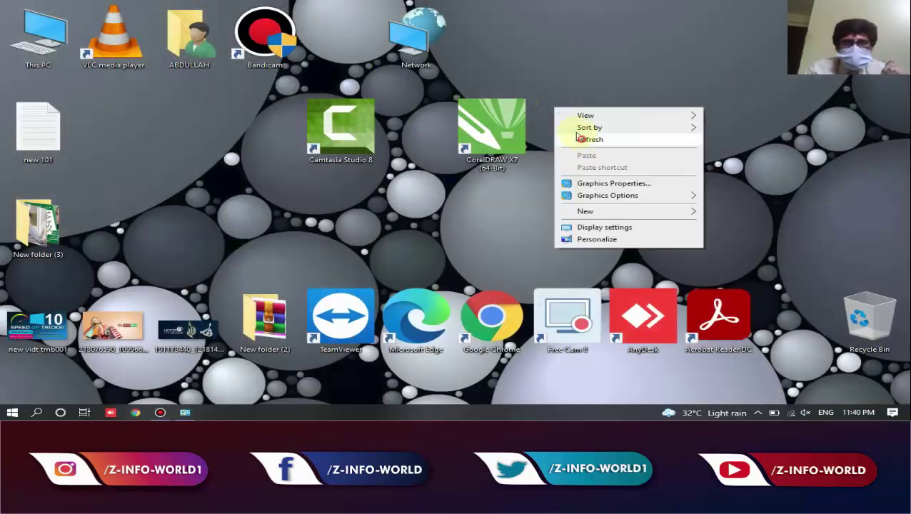
left_click(581, 139)
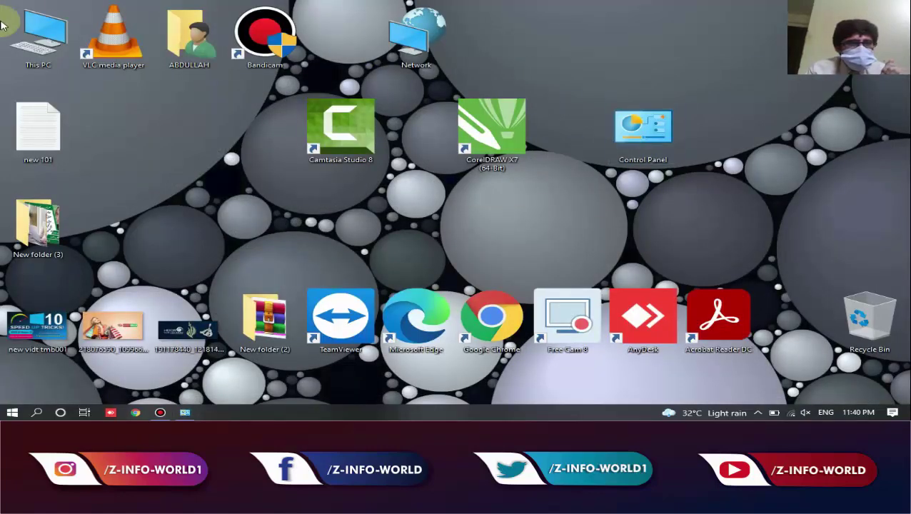
right_click(33, 25)
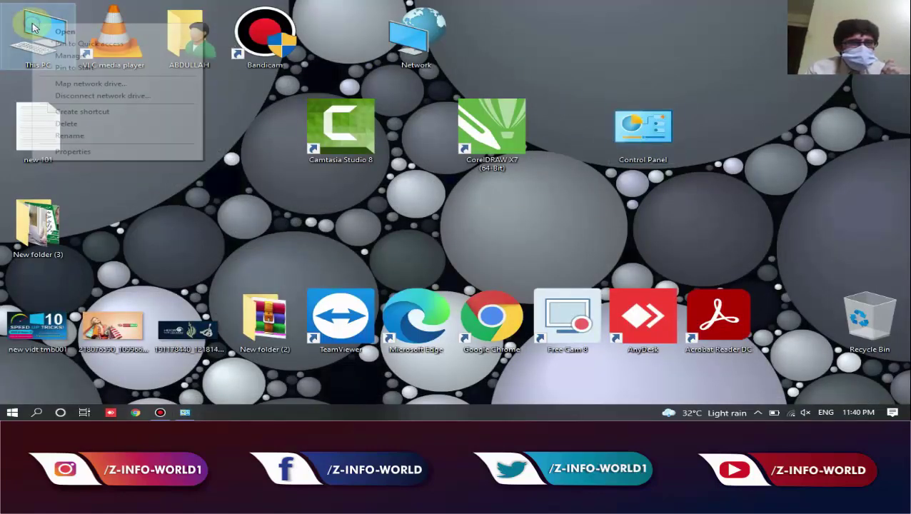
left_click(89, 157)
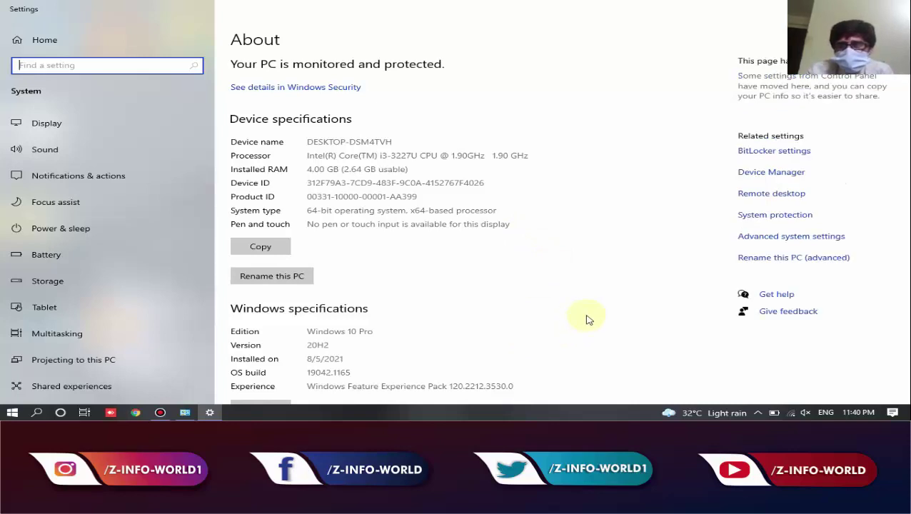
Step: Restore the Settings window to a smaller size and open the advanced system settings from the related settings
left_click(862, 9)
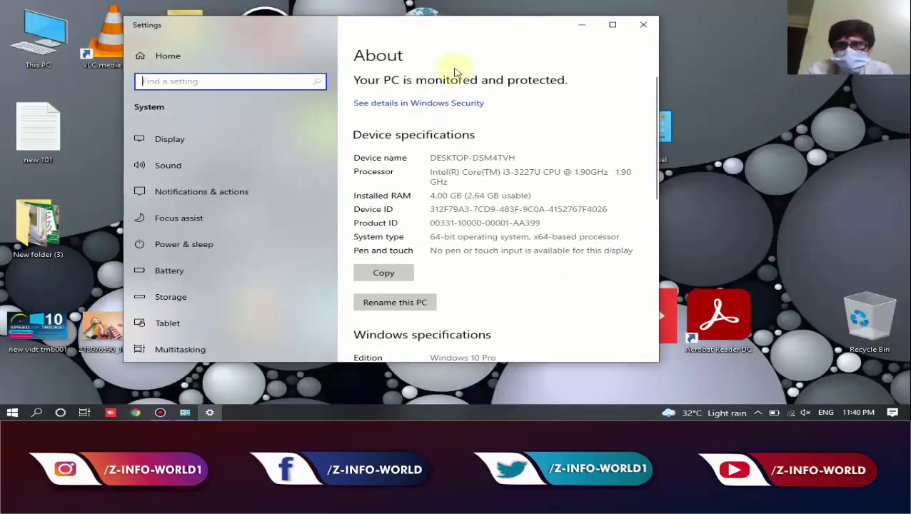
left_click_drag(499, 23, 482, 20)
scroll(559, 165, "down", 1)
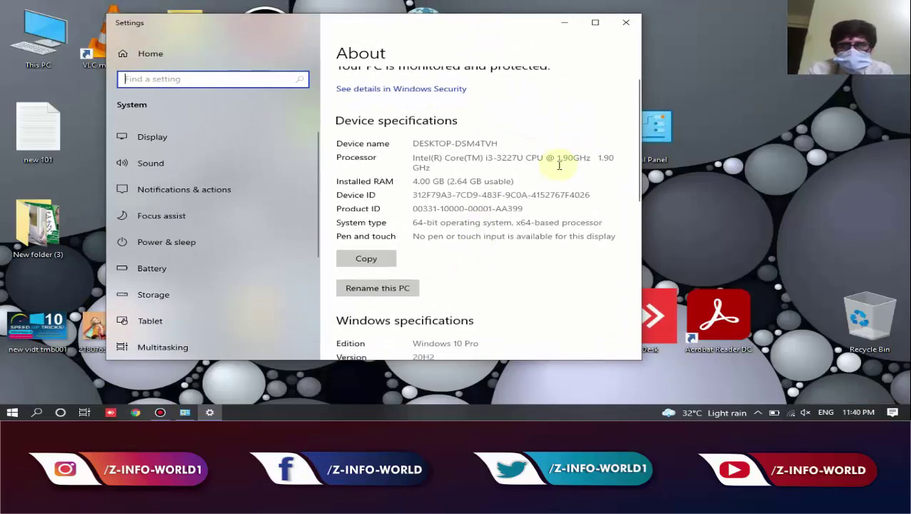
scroll(557, 223, "down", 10)
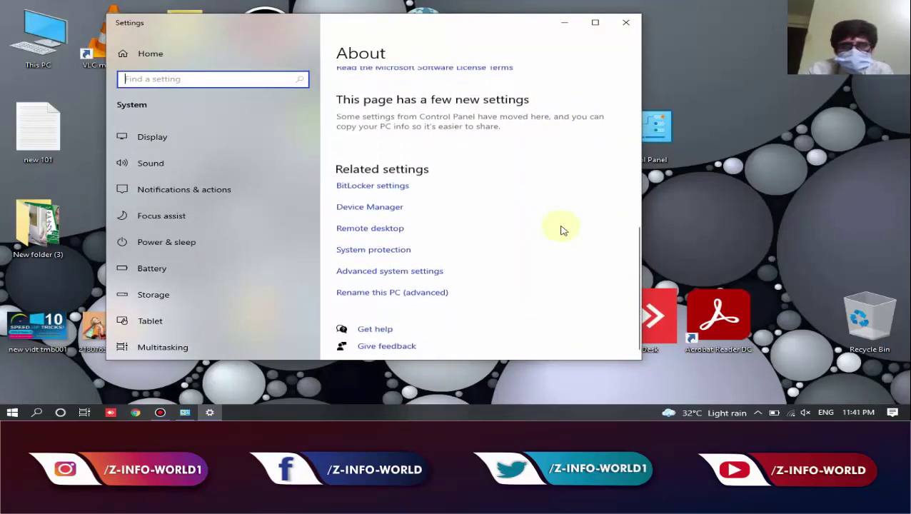
left_click(392, 269)
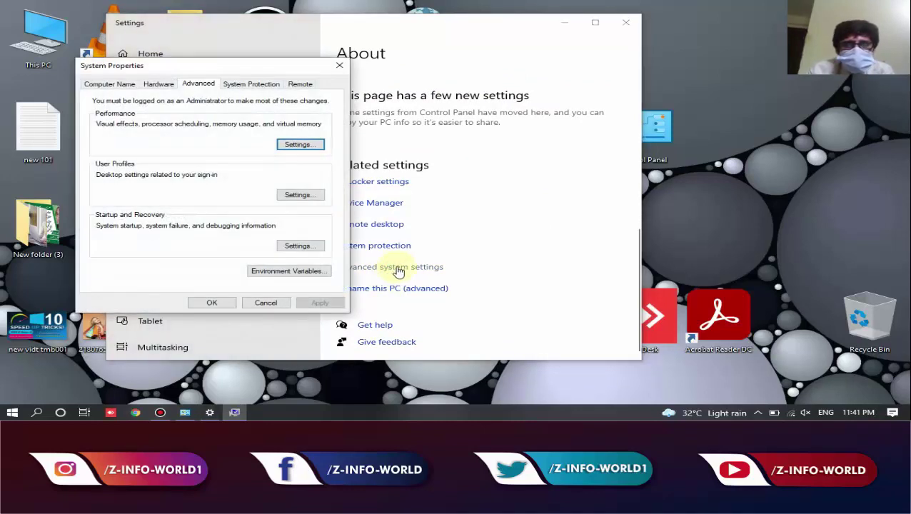
Step: Look through the Computer Name, Hardware, System Protection and Remote sections of System Properties and return to the Advanced section
left_click_drag(227, 70, 362, 59)
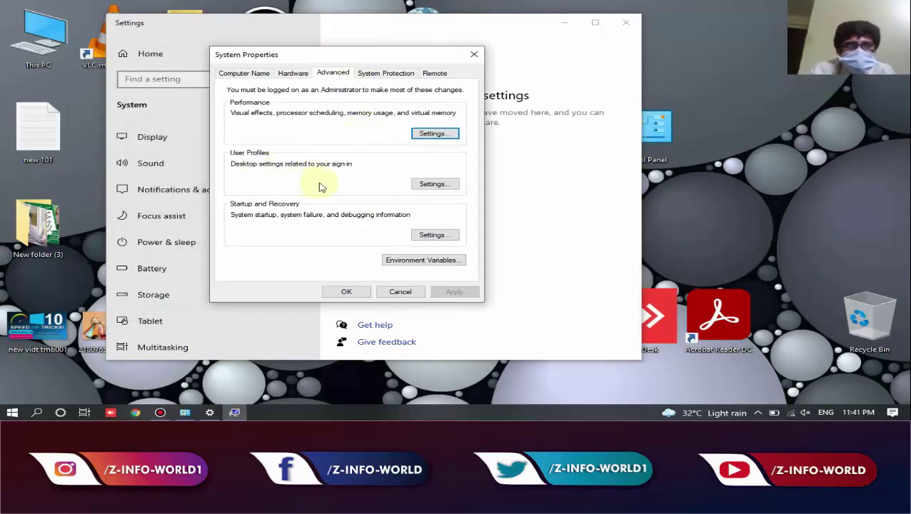
left_click(249, 75)
left_click(292, 75)
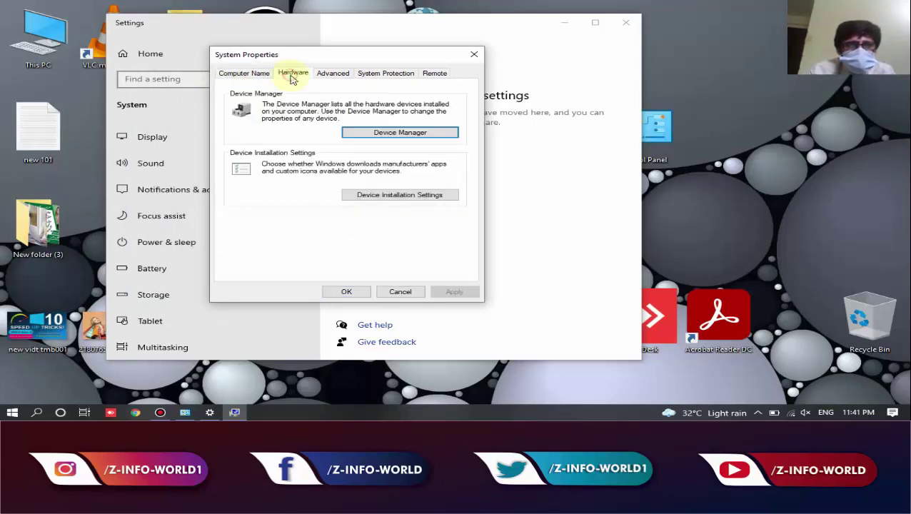
left_click(386, 74)
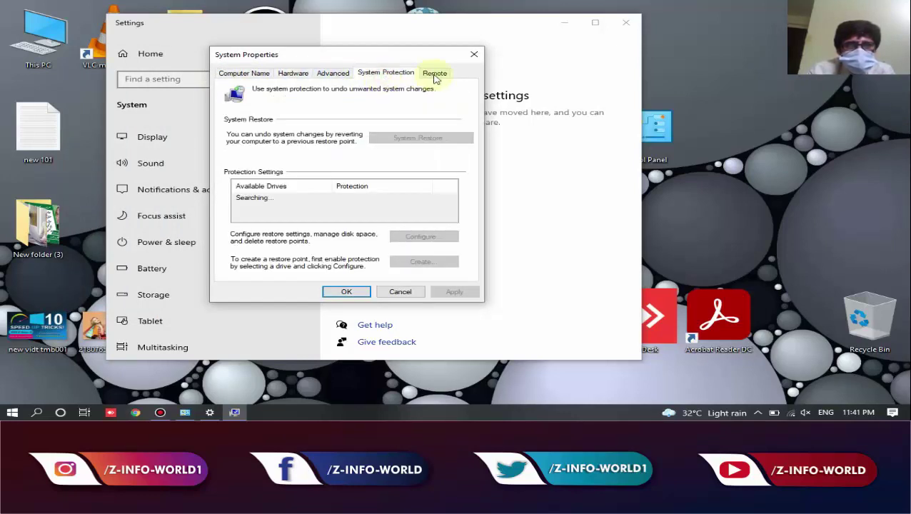
left_click(434, 75)
left_click(333, 73)
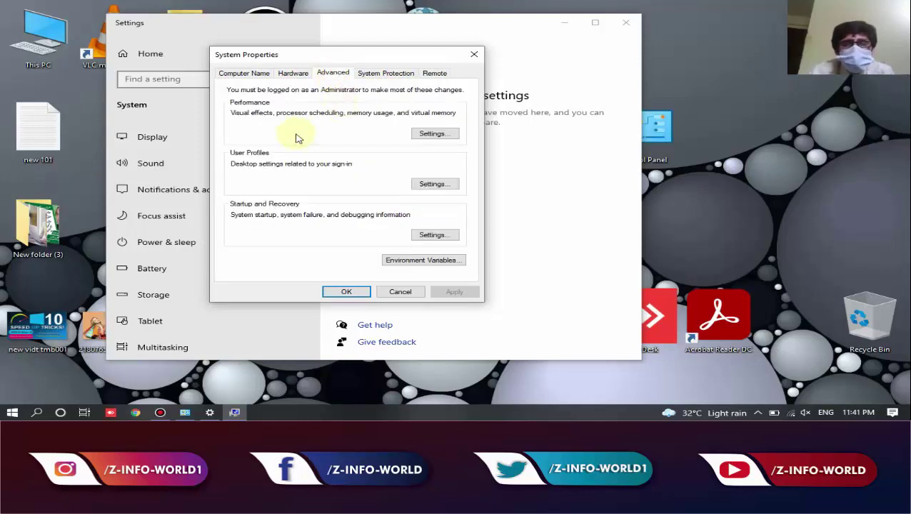
Step: Adjust the visual effects for best performance in Performance Options, apply the change, and close System Properties and Settings
left_click(432, 135)
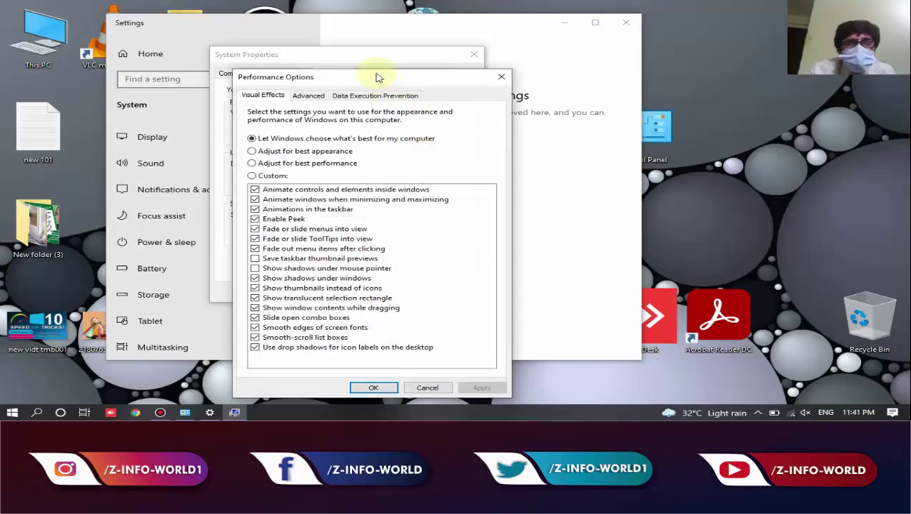
left_click_drag(374, 75, 413, 65)
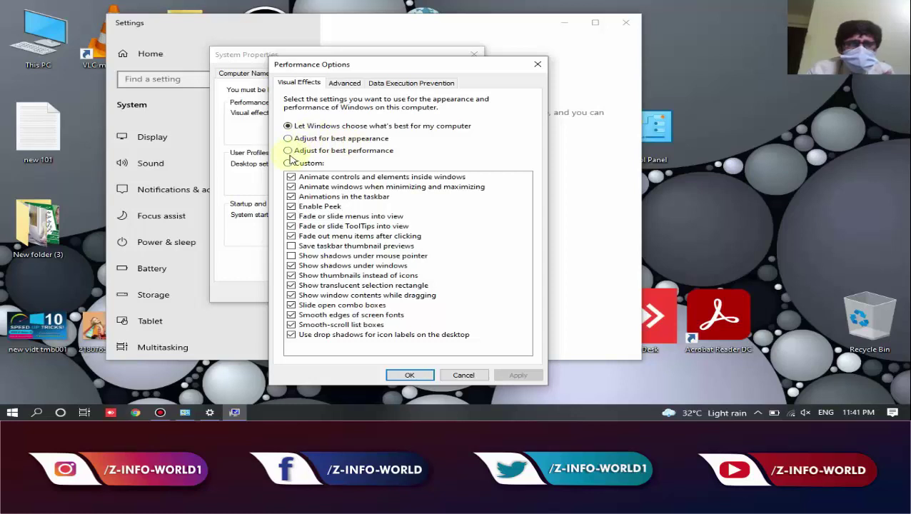
left_click(350, 153)
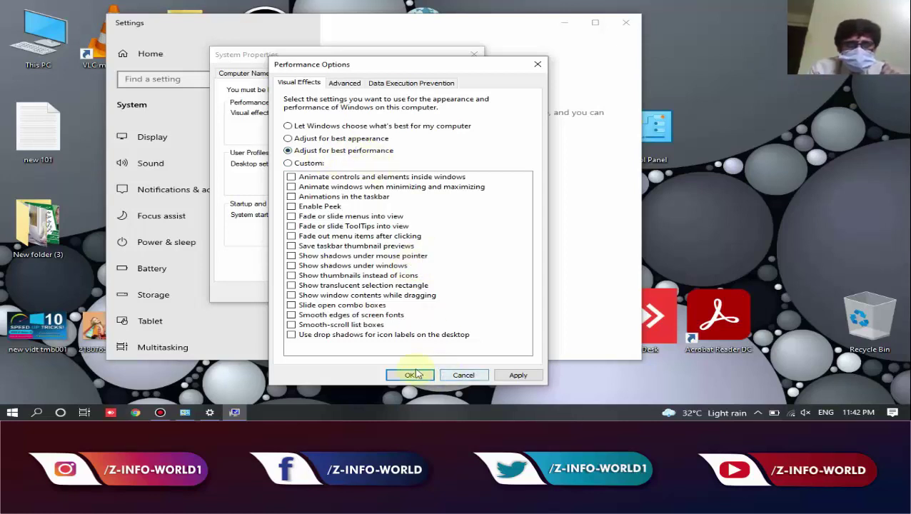
left_click(519, 374)
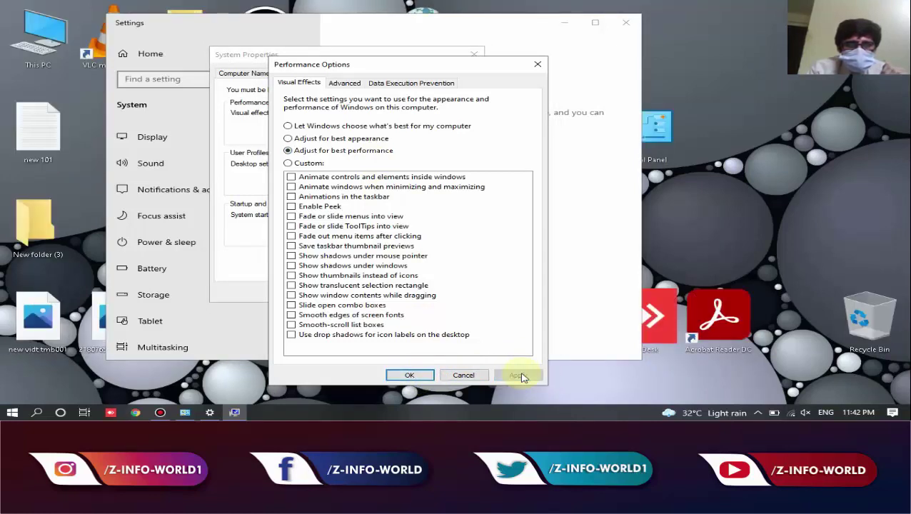
left_click(408, 374)
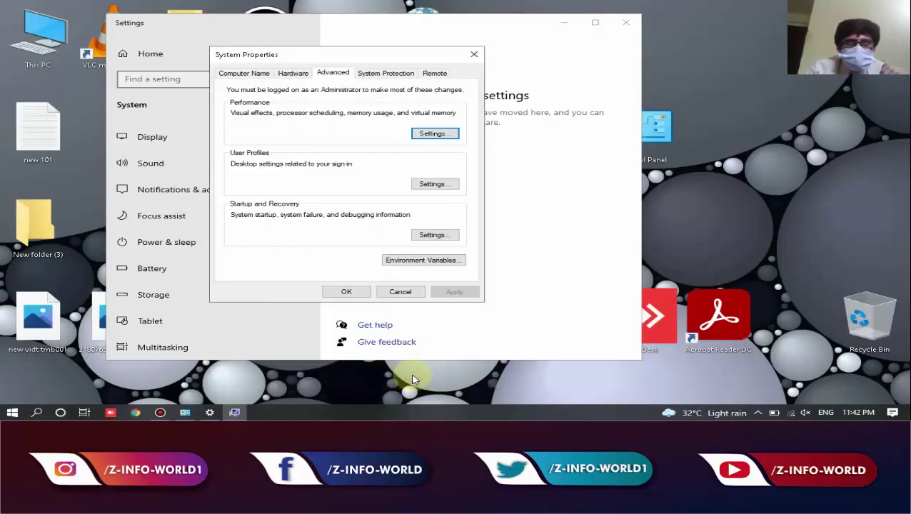
left_click(347, 292)
left_click(626, 23)
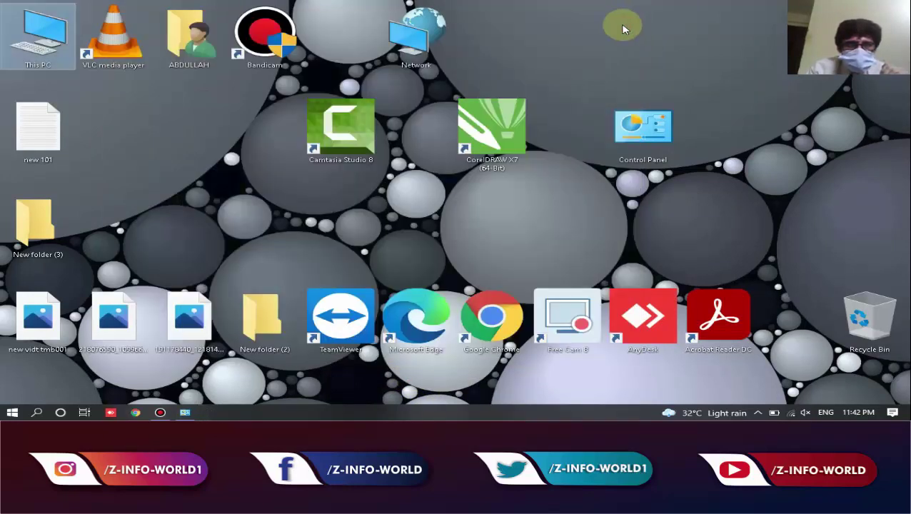
Step: Open Local Disk (F:) from This PC to check how its folders open and display, and close the window
double_click(41, 32)
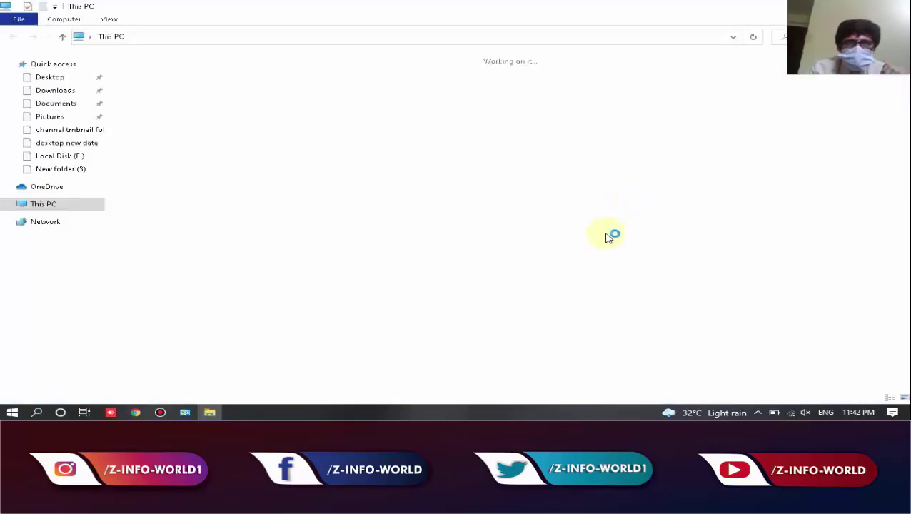
double_click(521, 150)
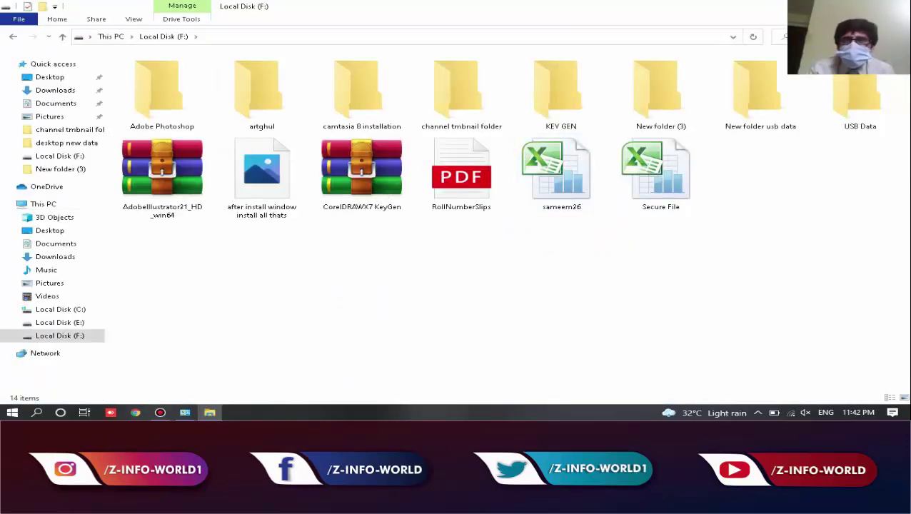
key("alt+F4")
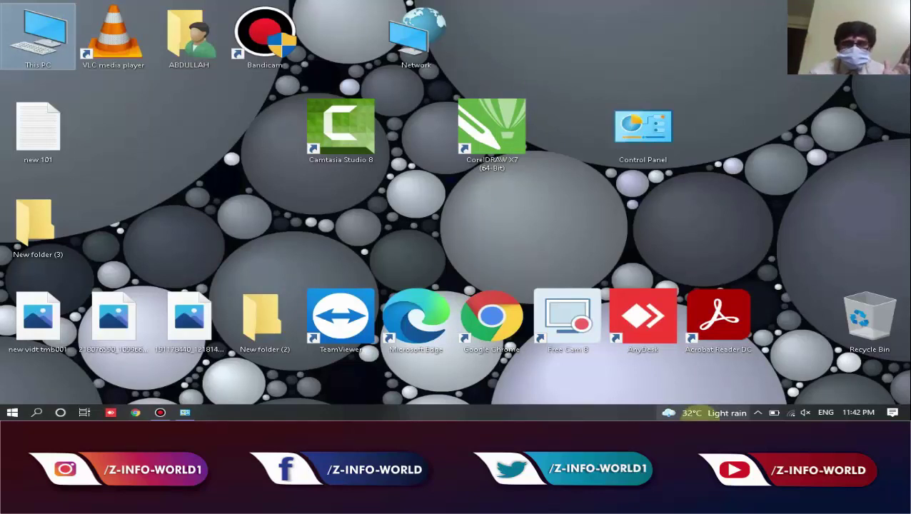
mouse_move(694, 414)
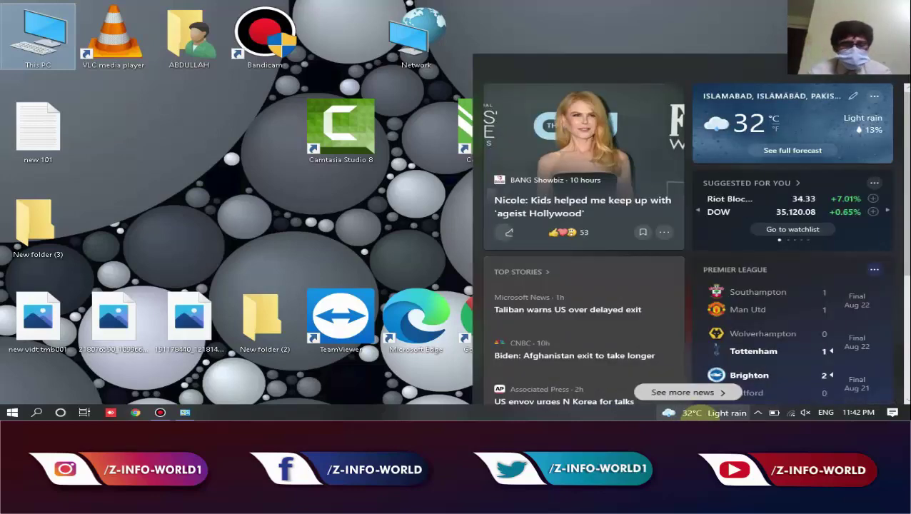
left_click(557, 7)
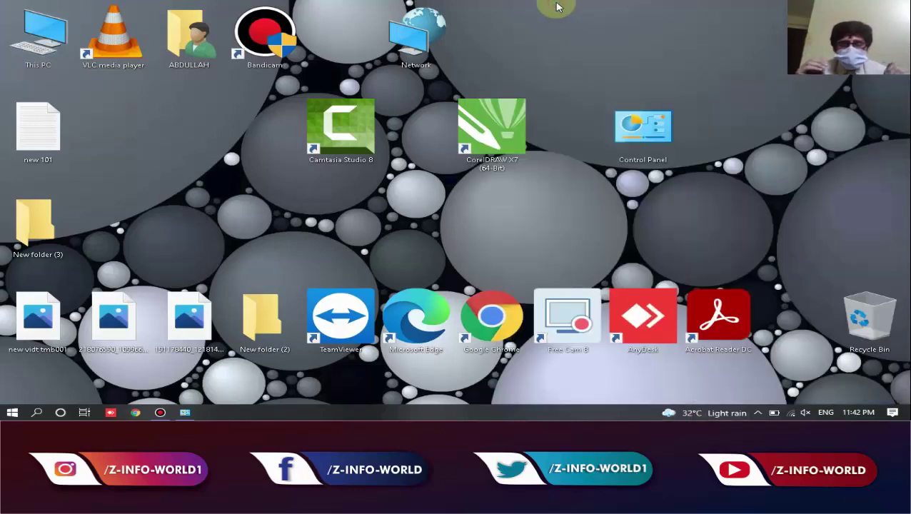